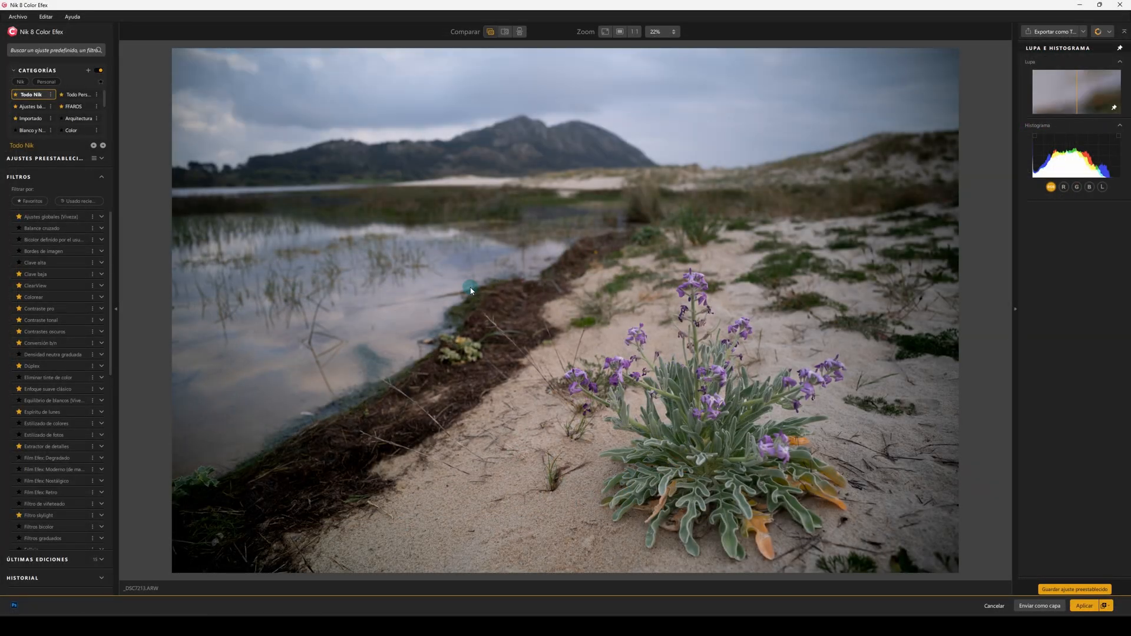
Step: Try the Contraste tonal, Contraste pro, Contrastes oscuros and Extractor de detalles filters, with Contraste pro's dynamic contrast at 49%
{"action": "left_click", "coordinate": [49, 321]}
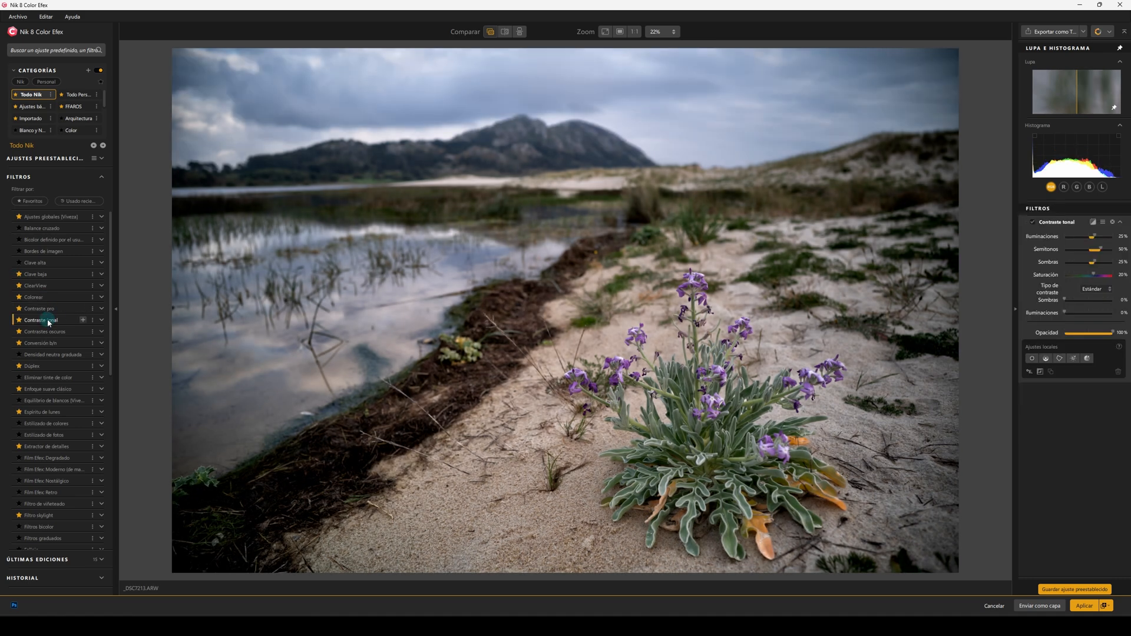
{"action": "left_click", "coordinate": [39, 309]}
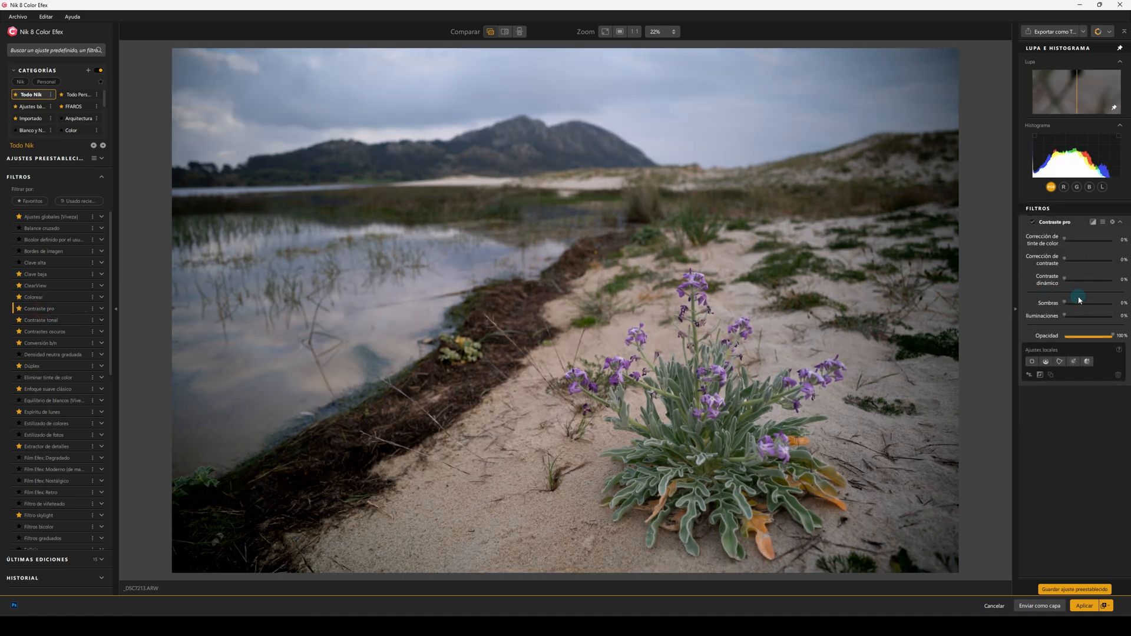
{"action": "left_click", "coordinate": [1088, 279]}
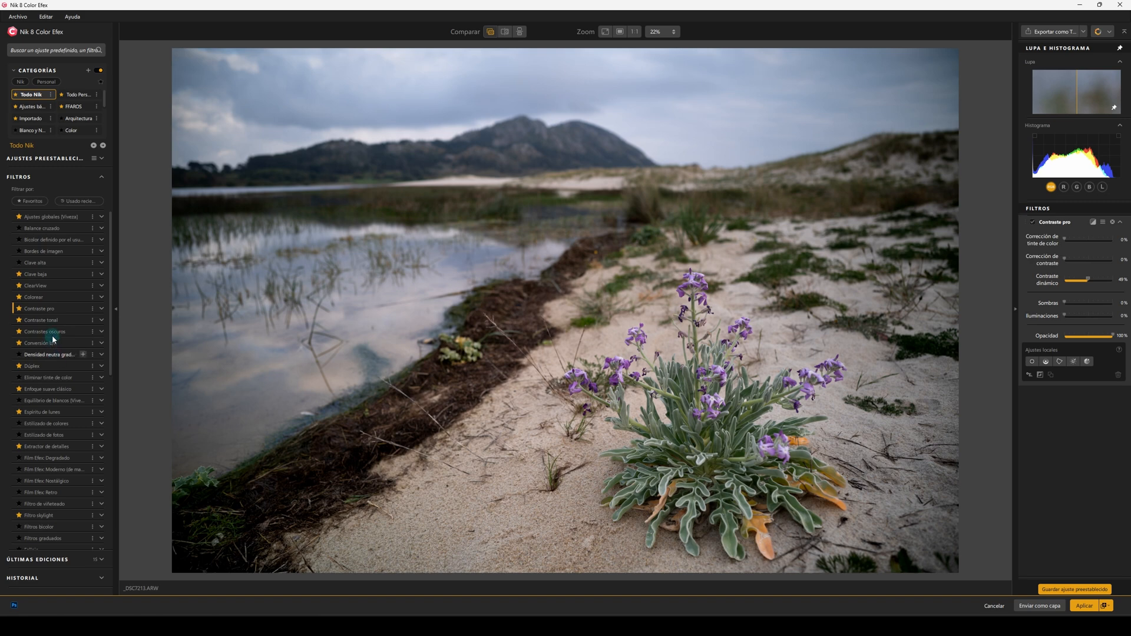
{"action": "left_click", "coordinate": [53, 332]}
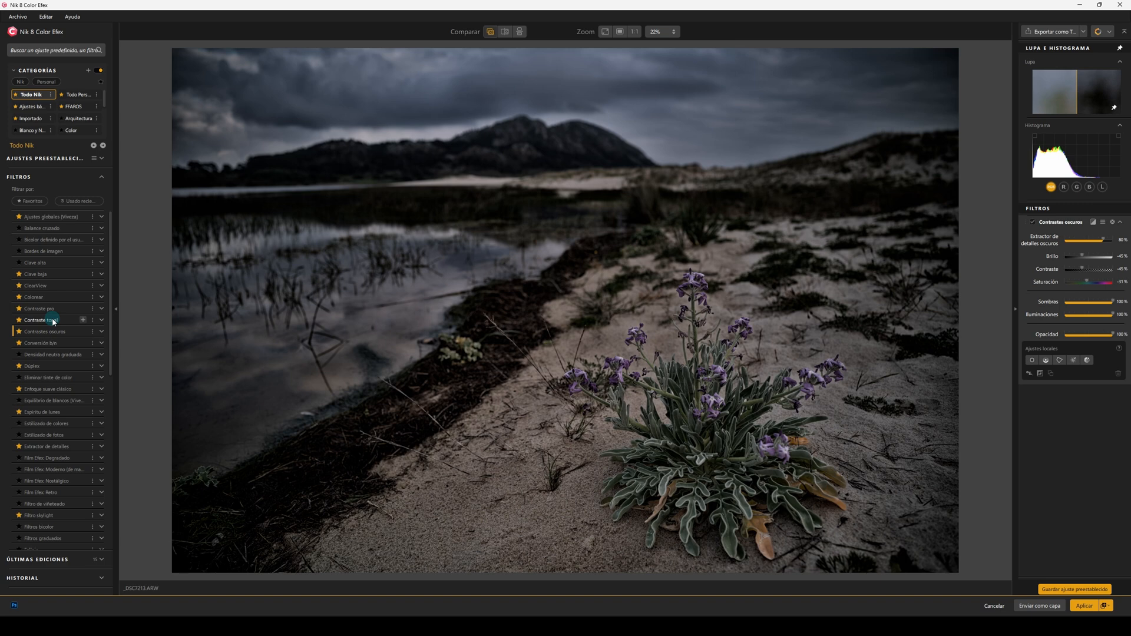
{"action": "left_click", "coordinate": [47, 447]}
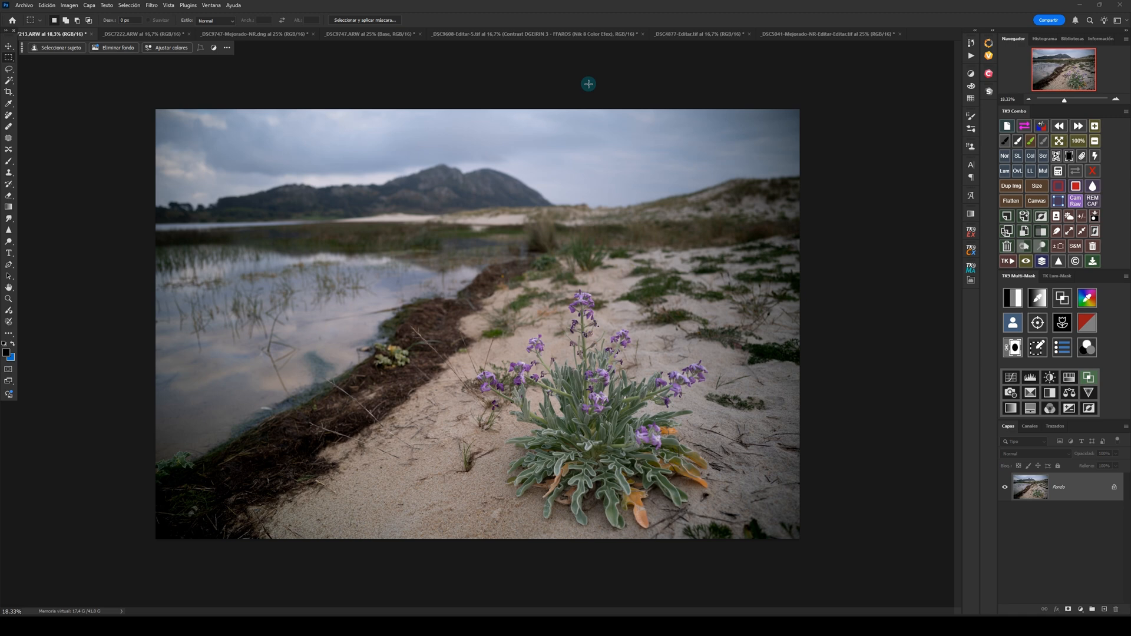
Step: Look through the open photos in Photoshop one by one, from _DSC7222.ARW to the lighthouse image
{"action": "left_click", "coordinate": [153, 37]}
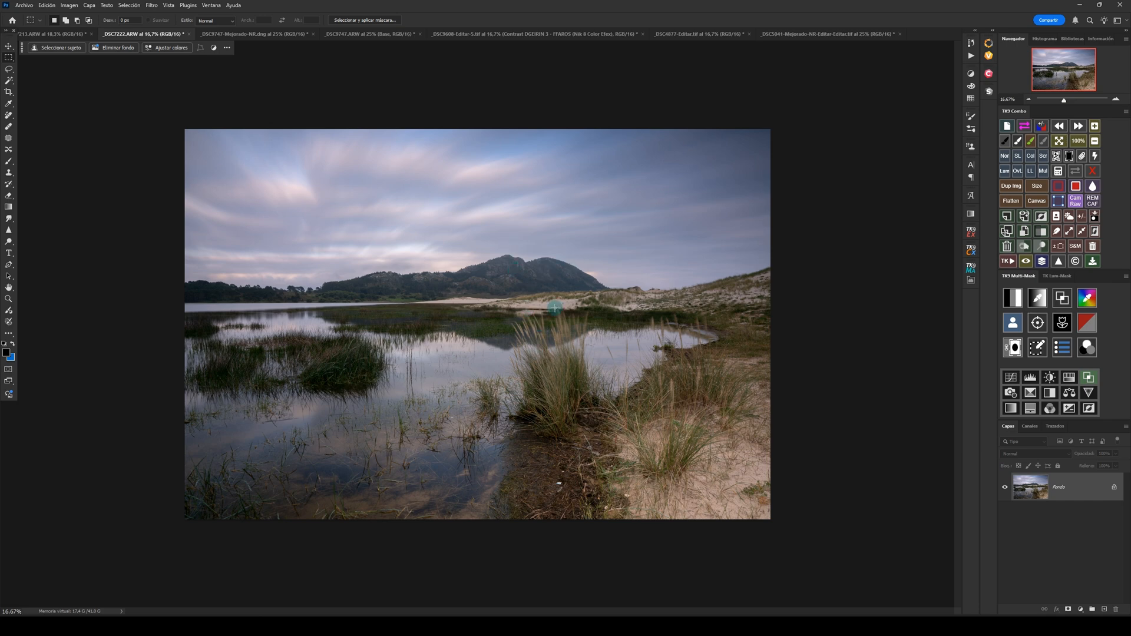
{"action": "left_click", "coordinate": [255, 34]}
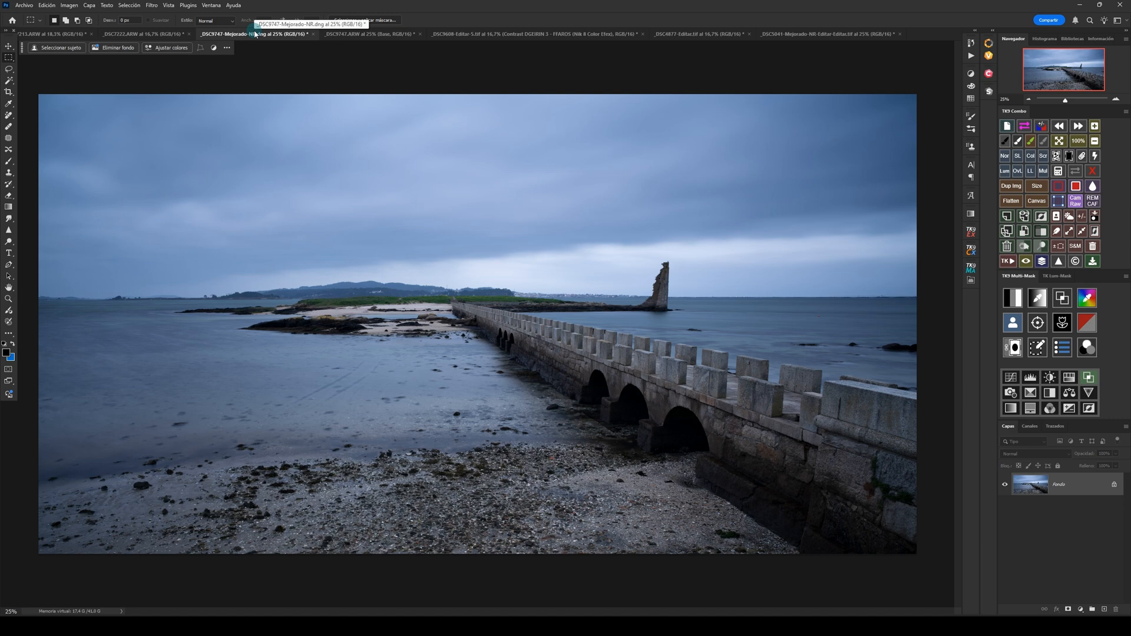
{"action": "left_click", "coordinate": [363, 36]}
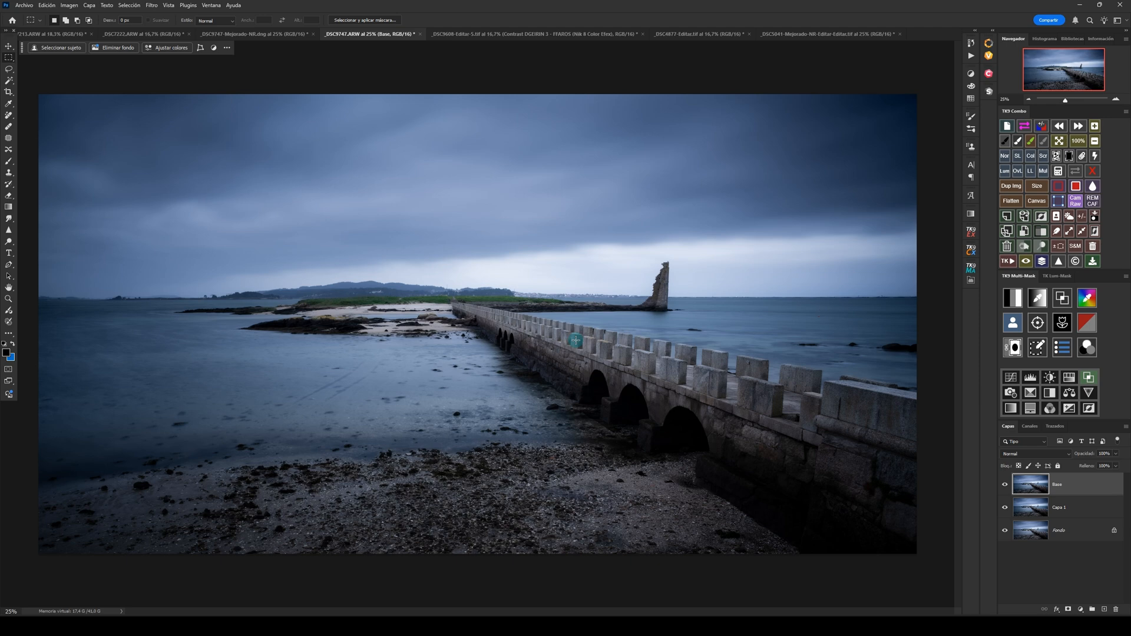
{"action": "left_click", "coordinate": [499, 36]}
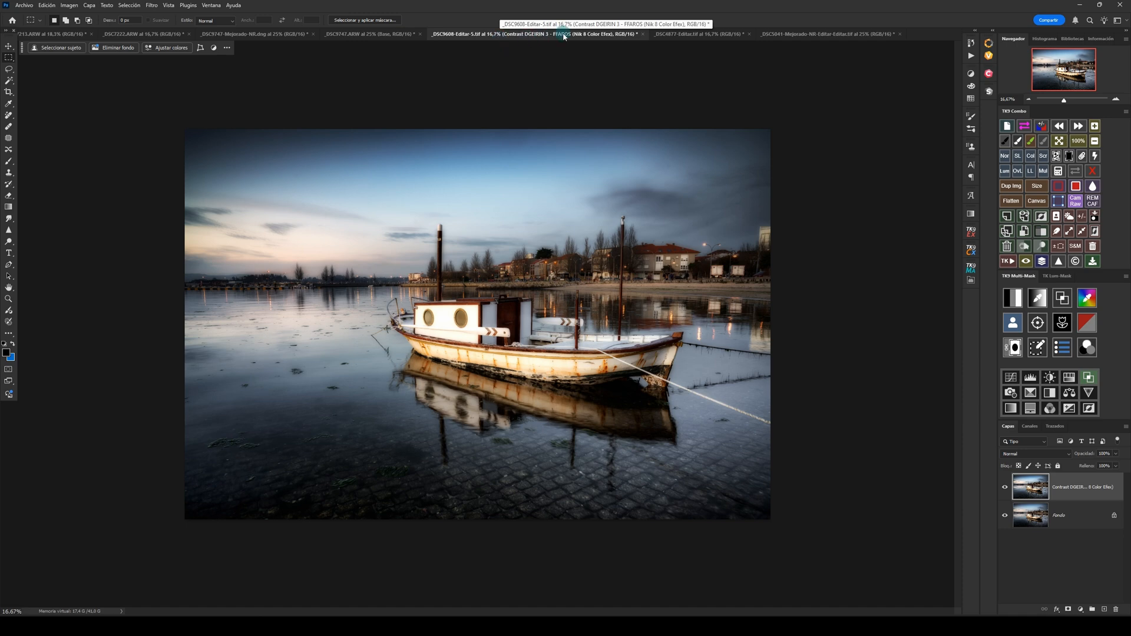
{"action": "left_click", "coordinate": [686, 32]}
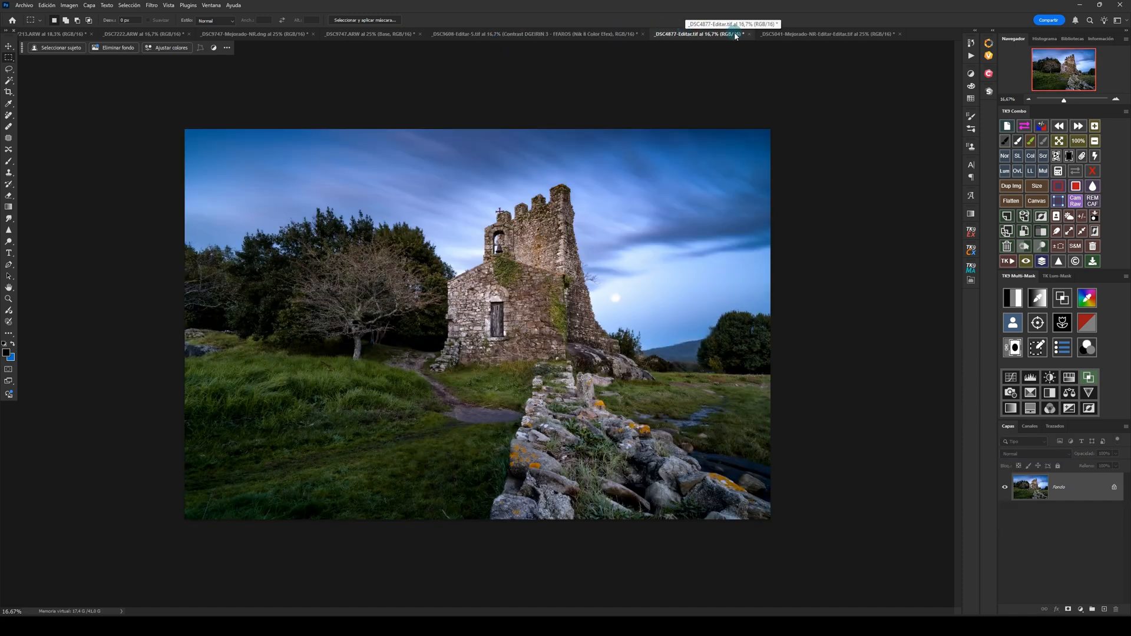
{"action": "left_click", "coordinate": [828, 34]}
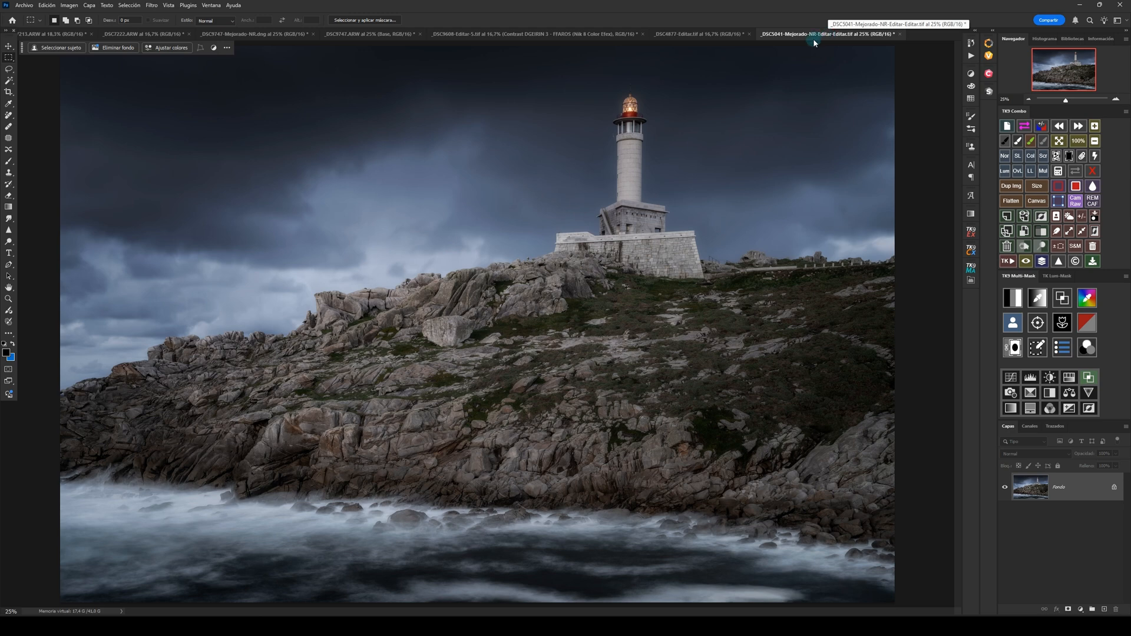
Step: Return to the flower photo _DSC7213.ARW and open it in Nik 8 Color Efex
{"action": "left_click", "coordinate": [61, 34]}
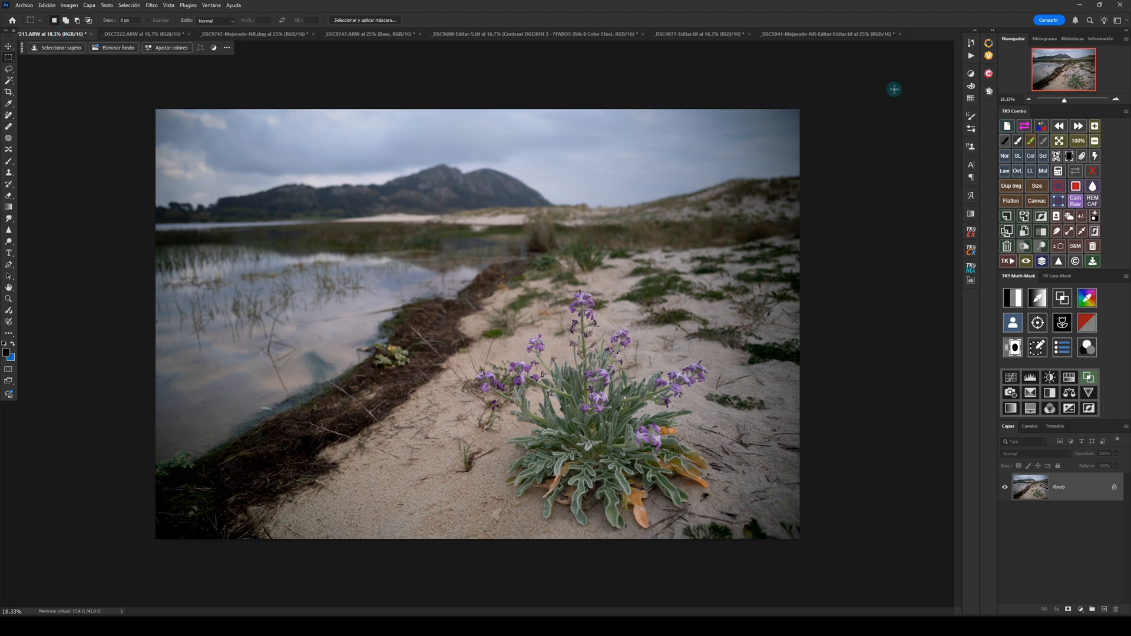
{"action": "left_click", "coordinate": [989, 75]}
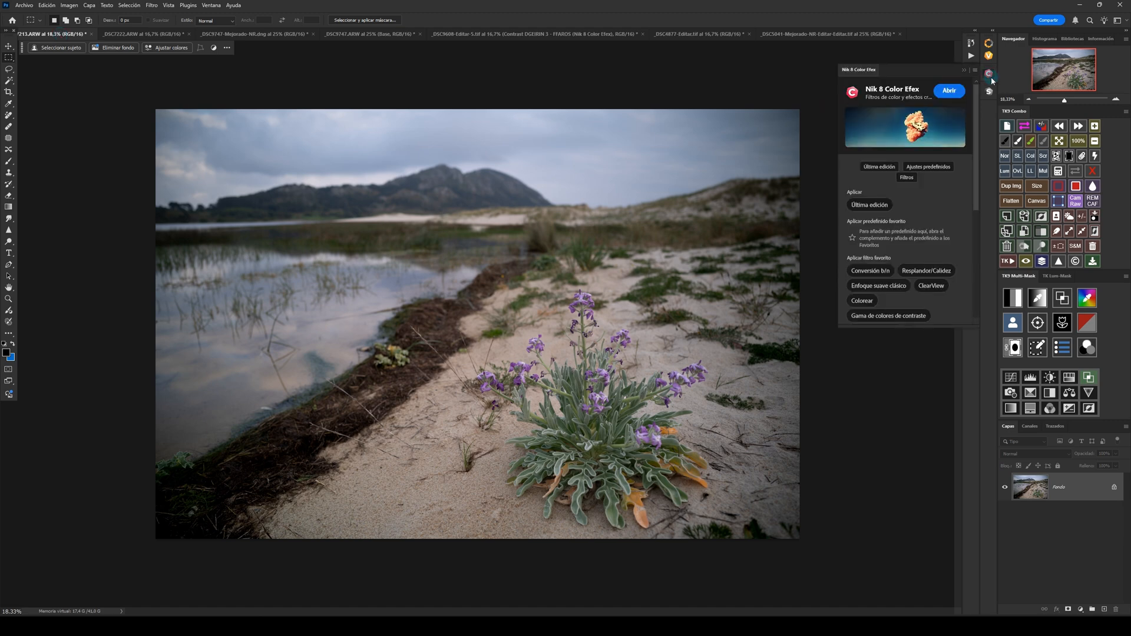
{"action": "left_click", "coordinate": [957, 93]}
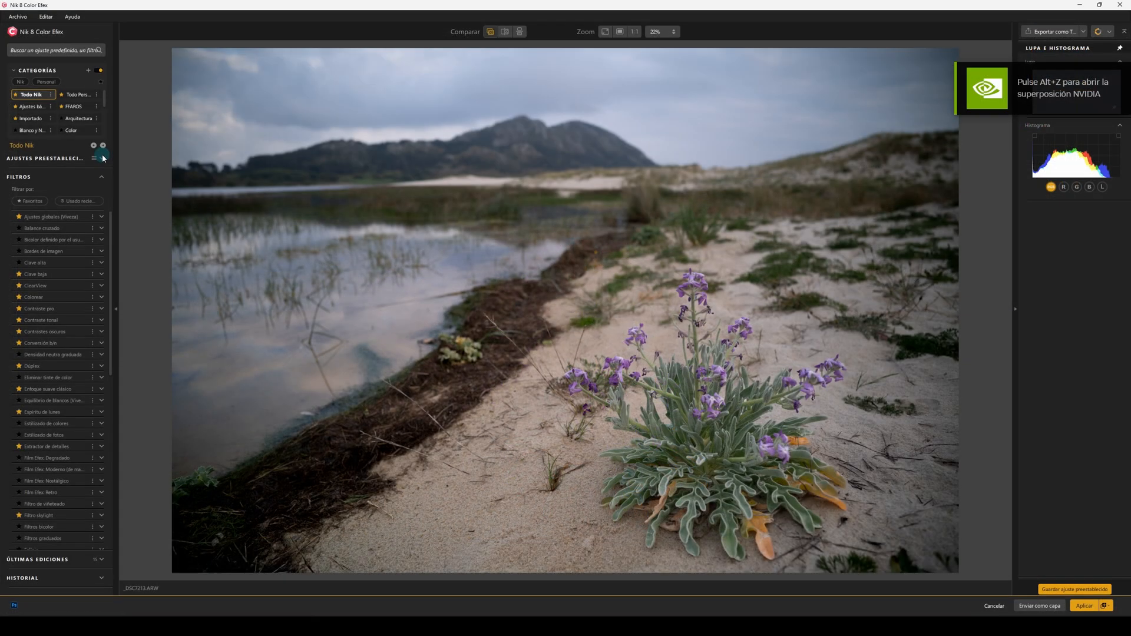
Step: Apply the Contrast DGEIRIN 3 - FFAROS preset from the Todo Personal category to the flower photo
{"action": "left_click", "coordinate": [102, 158]}
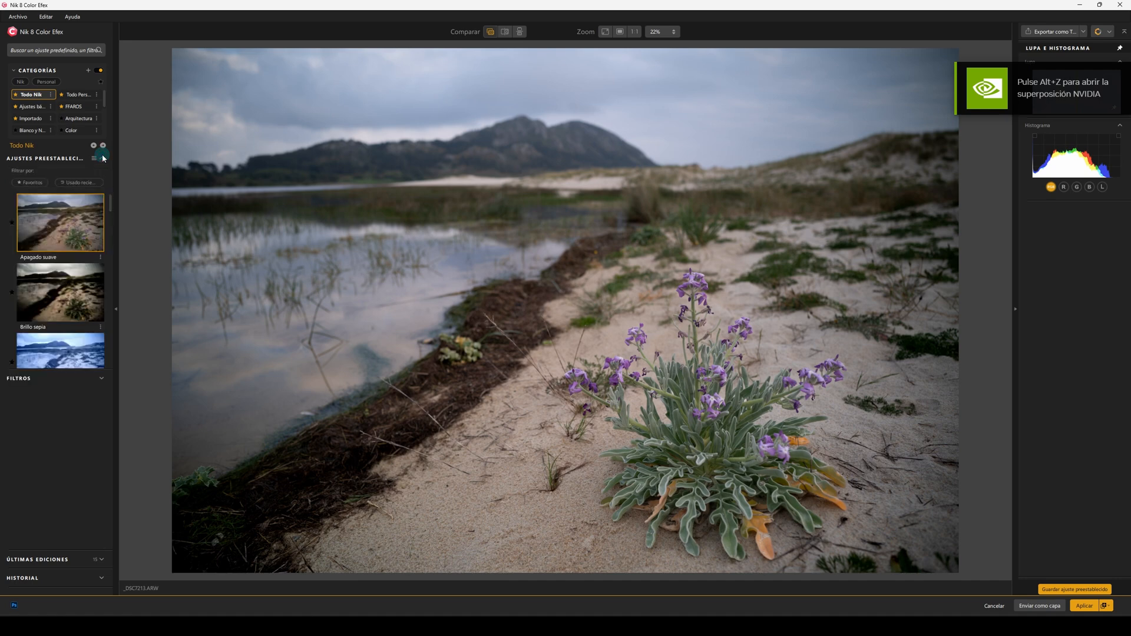
{"action": "left_click", "coordinate": [77, 95]}
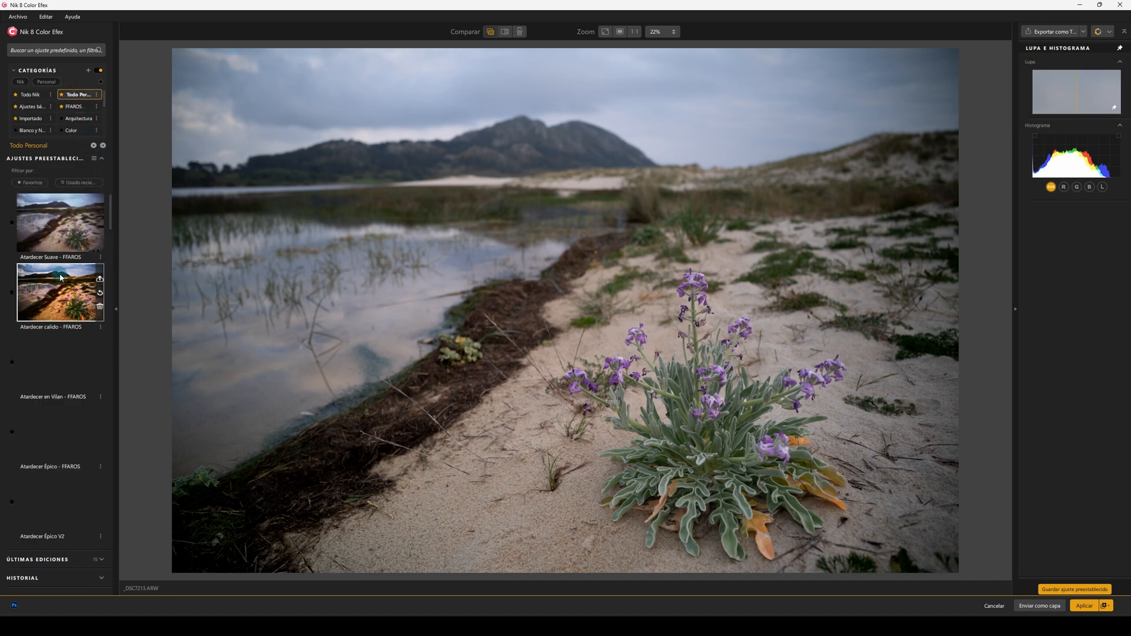
{"action": "scroll", "coordinate": [60, 280], "scroll_direction": "down", "scroll_amount": 1}
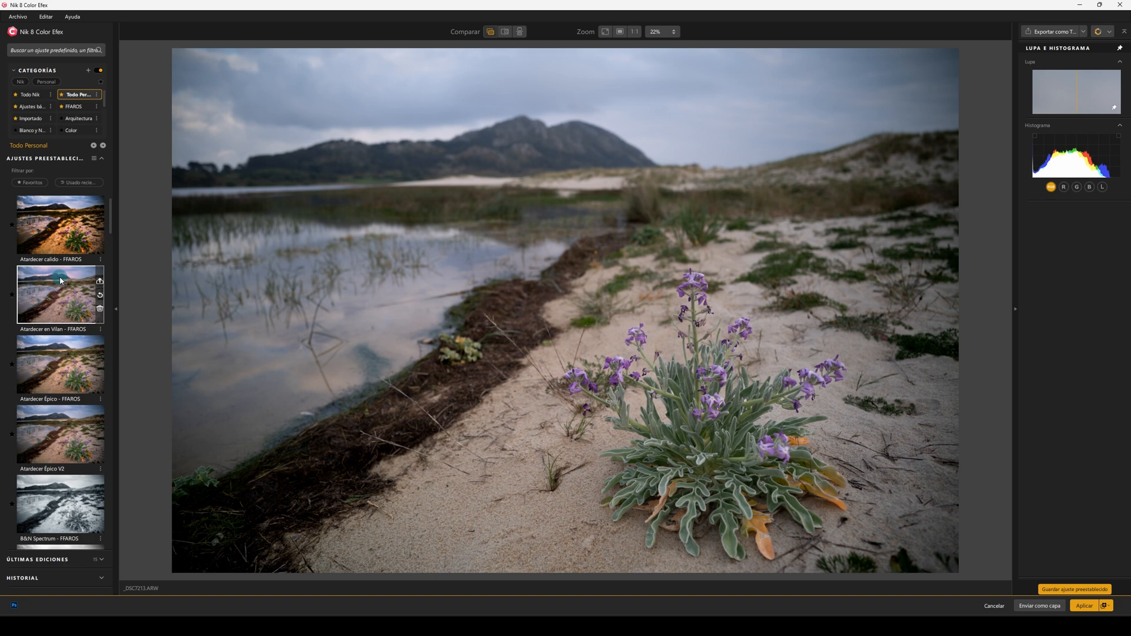
{"action": "scroll", "coordinate": [60, 280], "scroll_direction": "down", "scroll_amount": 5}
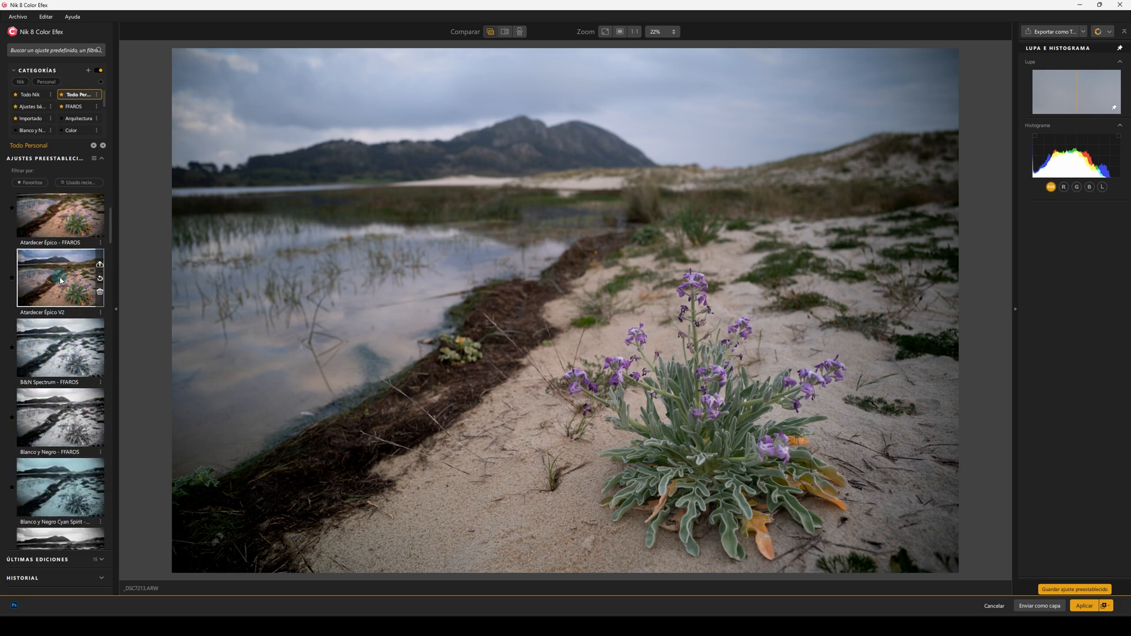
{"action": "scroll", "coordinate": [61, 281], "scroll_direction": "down", "scroll_amount": 5}
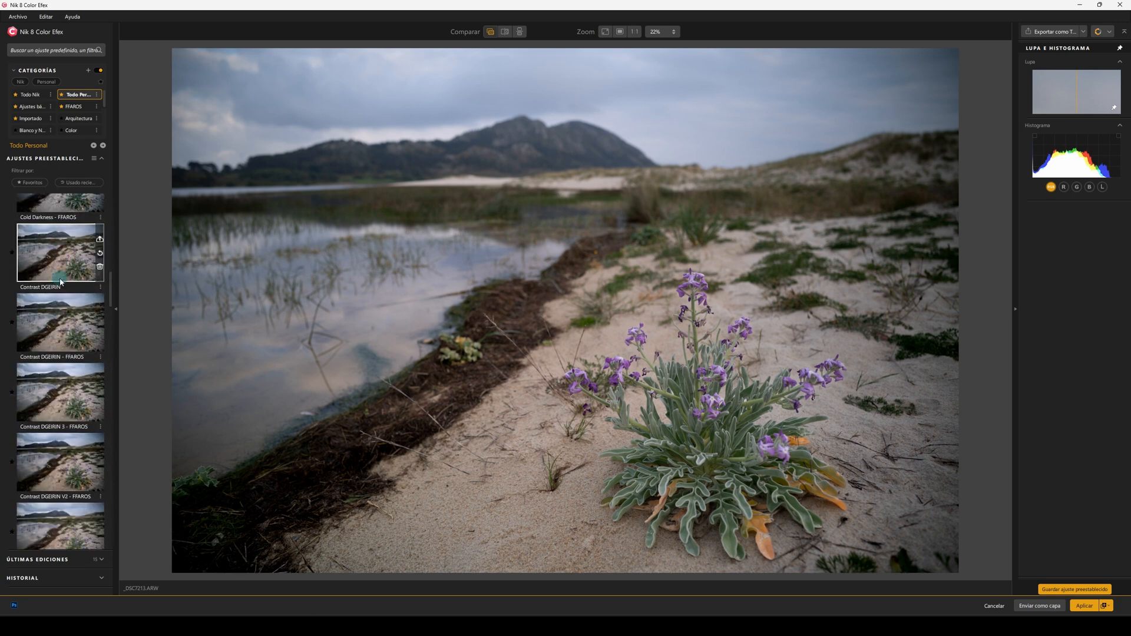
{"action": "scroll", "coordinate": [60, 281], "scroll_direction": "up", "scroll_amount": 3}
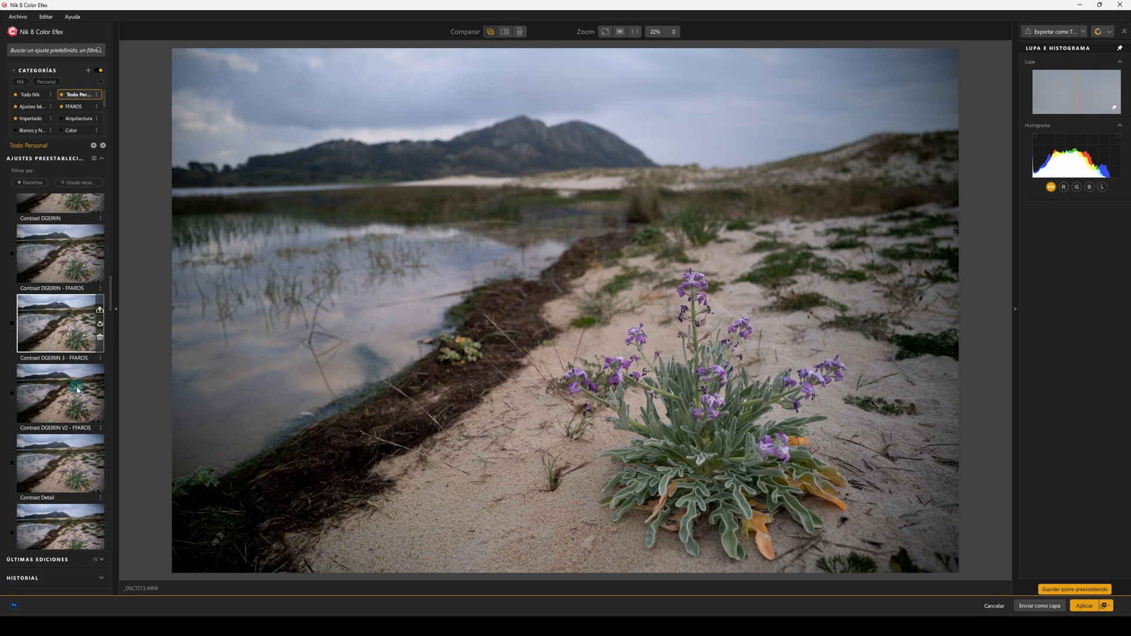
{"action": "left_click", "coordinate": [62, 335]}
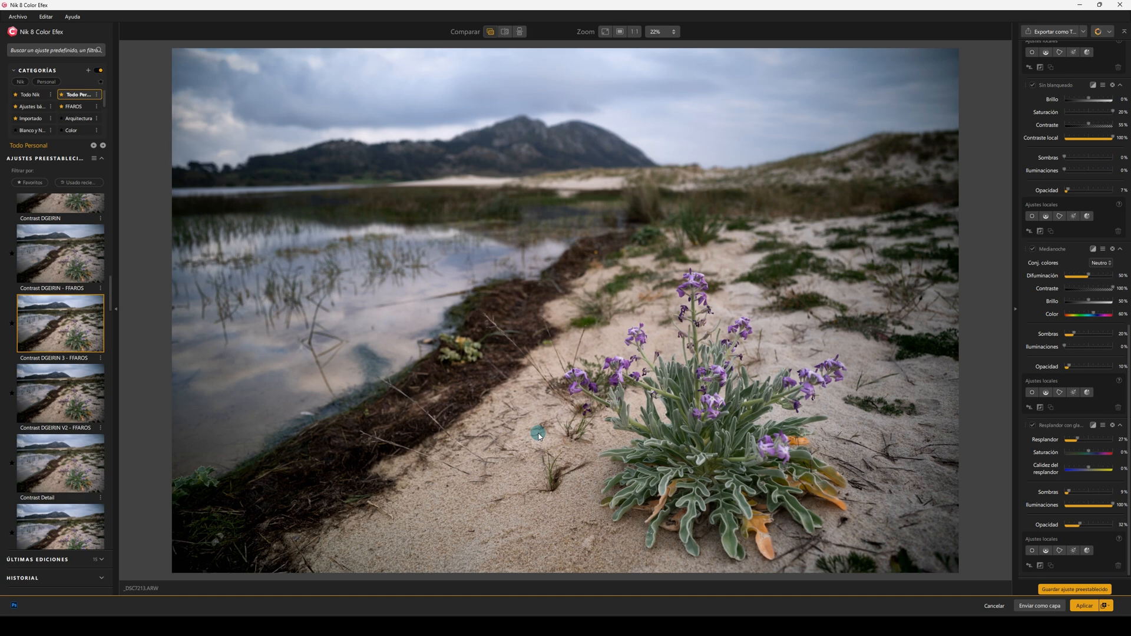
{"action": "scroll", "coordinate": [1028, 386], "scroll_direction": "up", "scroll_amount": 15}
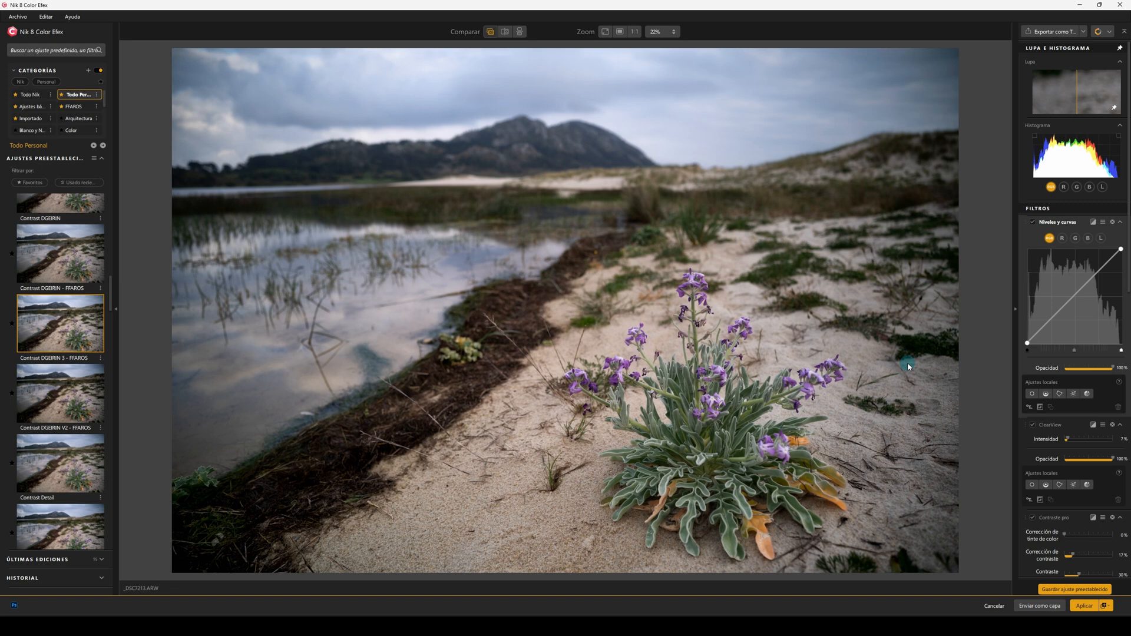
{"action": "left_click", "coordinate": [1083, 605]}
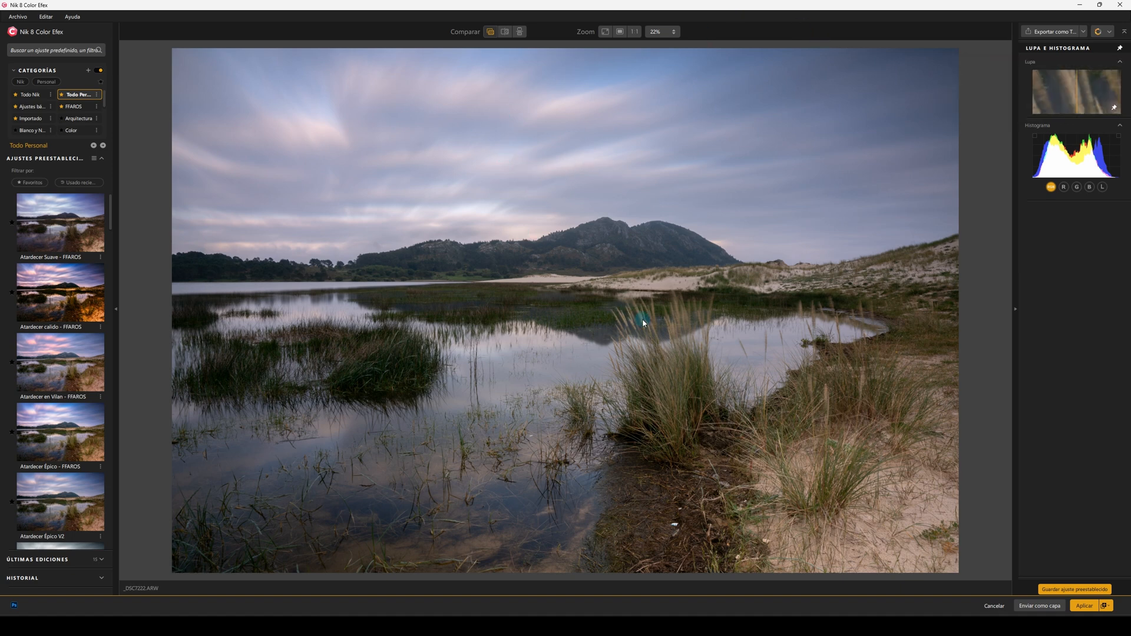
Step: Choose the Contrast DGEIRIN 3 - FFAROS preset for the lake photo _DSC7222.ARW
{"action": "scroll", "coordinate": [82, 380], "scroll_direction": "down", "scroll_amount": 3}
{"action": "scroll", "coordinate": [82, 380], "scroll_direction": "down", "scroll_amount": 5}
{"action": "left_click", "coordinate": [38, 249]}
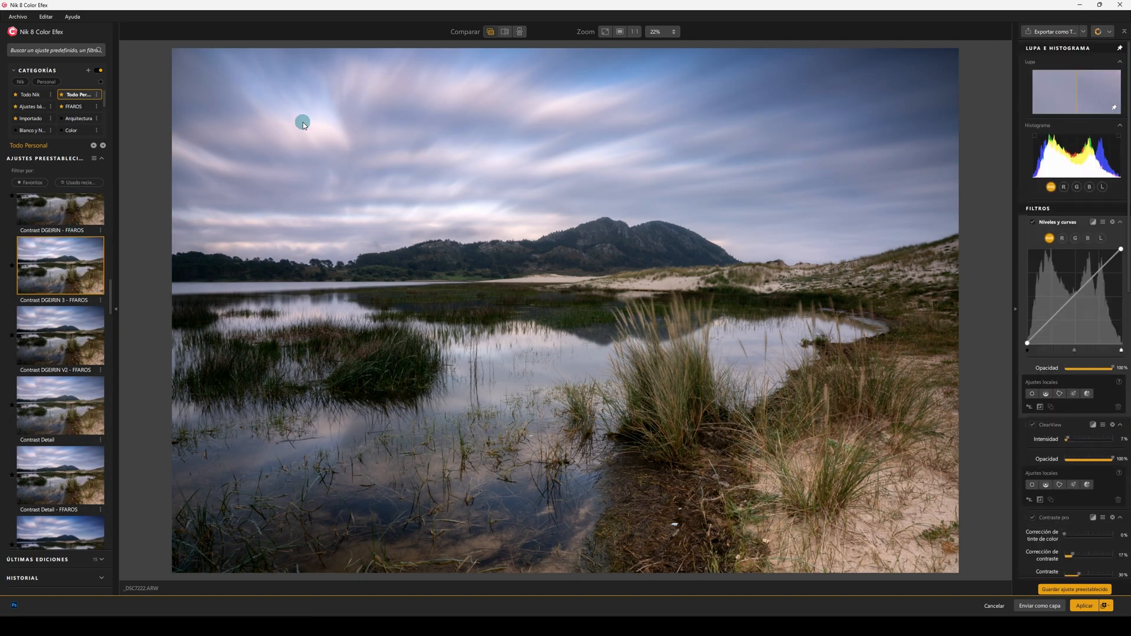
Step: Compare the lake photo with its original in split view and apply the preset
{"action": "left_click", "coordinate": [504, 32]}
{"action": "left_click_drag", "start_coordinate": [568, 311], "coordinate": [374, 228]}
{"action": "left_click_drag", "start_coordinate": [454, 228], "coordinate": [347, 382]}
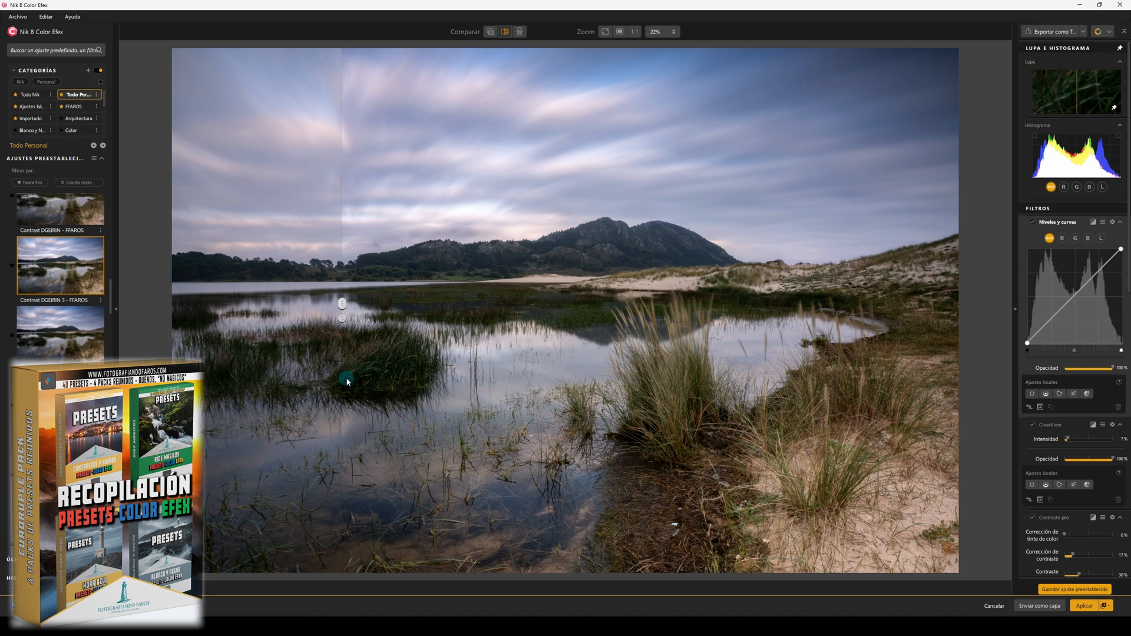
{"action": "scroll", "coordinate": [1073, 366], "scroll_direction": "down", "scroll_amount": 1}
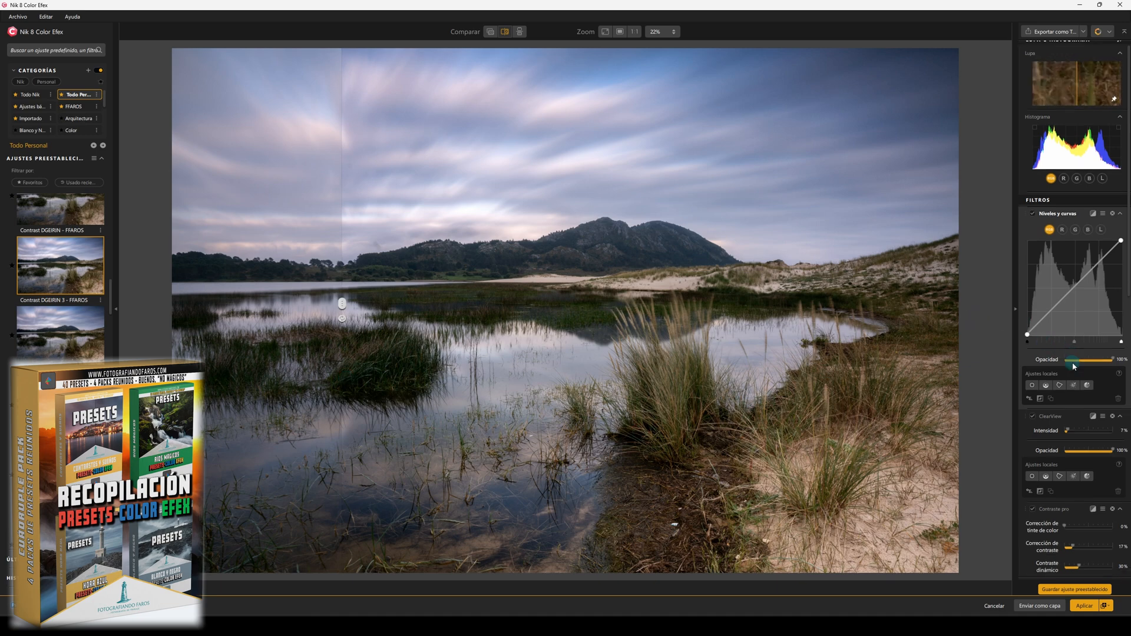
{"action": "scroll", "coordinate": [1073, 366], "scroll_direction": "down", "scroll_amount": 10}
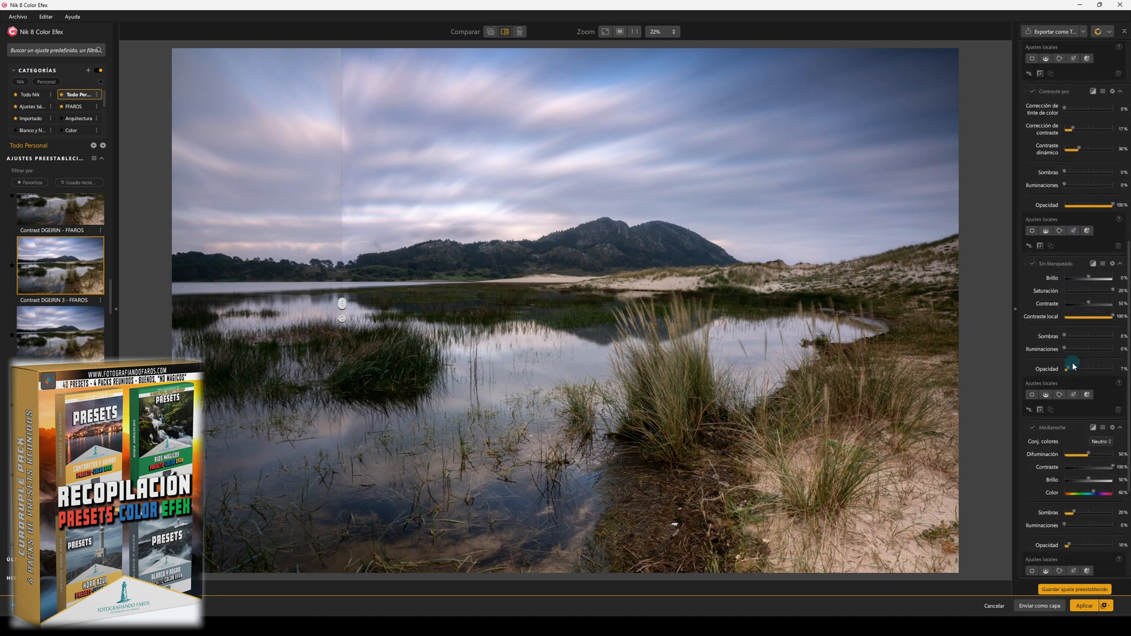
{"action": "scroll", "coordinate": [1073, 365], "scroll_direction": "down", "scroll_amount": 2}
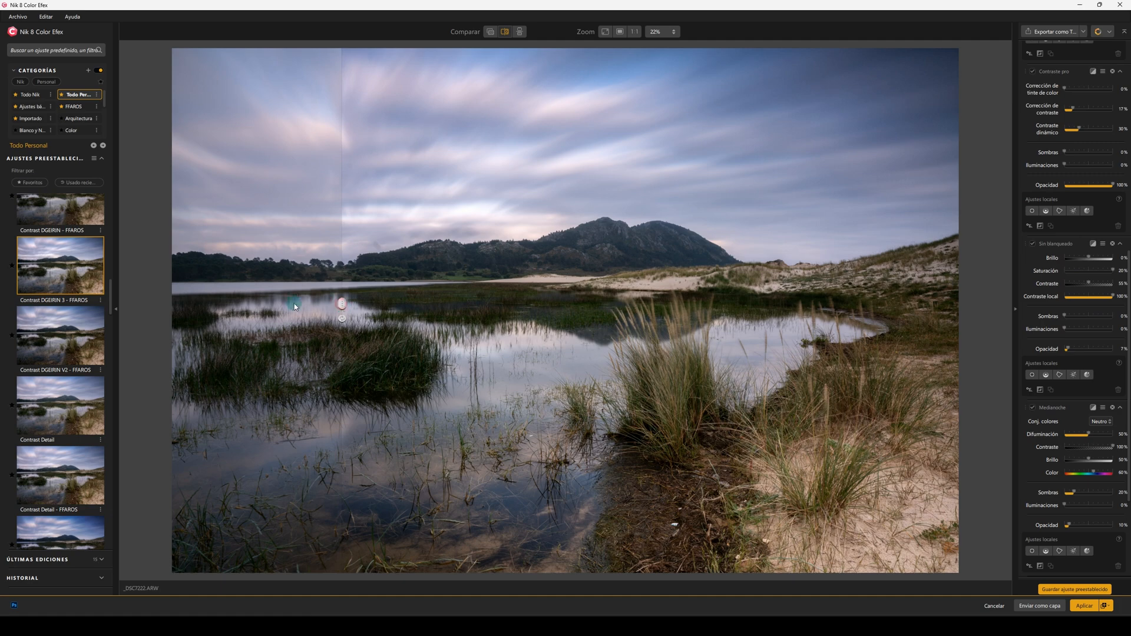
{"action": "left_click_drag", "start_coordinate": [294, 303], "coordinate": [223, 303]}
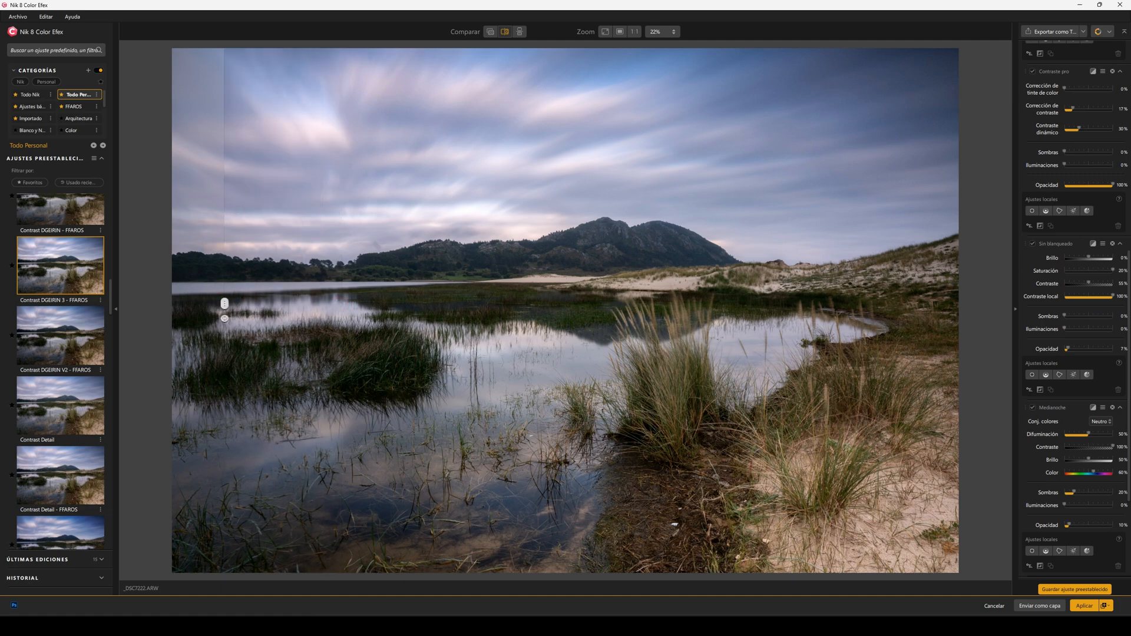
{"action": "scroll", "coordinate": [1039, 347], "scroll_direction": "down", "scroll_amount": 5}
{"action": "scroll", "coordinate": [1040, 347], "scroll_direction": "up", "scroll_amount": 10}
{"action": "left_click", "coordinate": [1077, 604]}
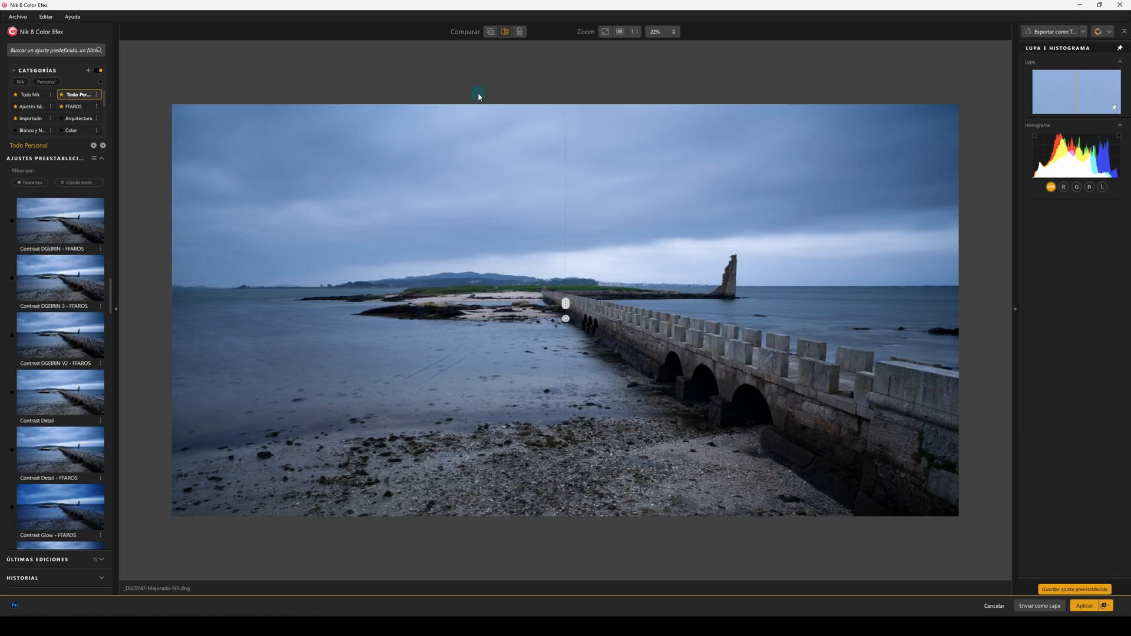
Step: Return to single-image view and apply the Contrast DGEIRIN 3 - FFAROS preset to the stone bridge photo _DSC9747-Mejorado-NR.dng
{"action": "left_click", "coordinate": [490, 31]}
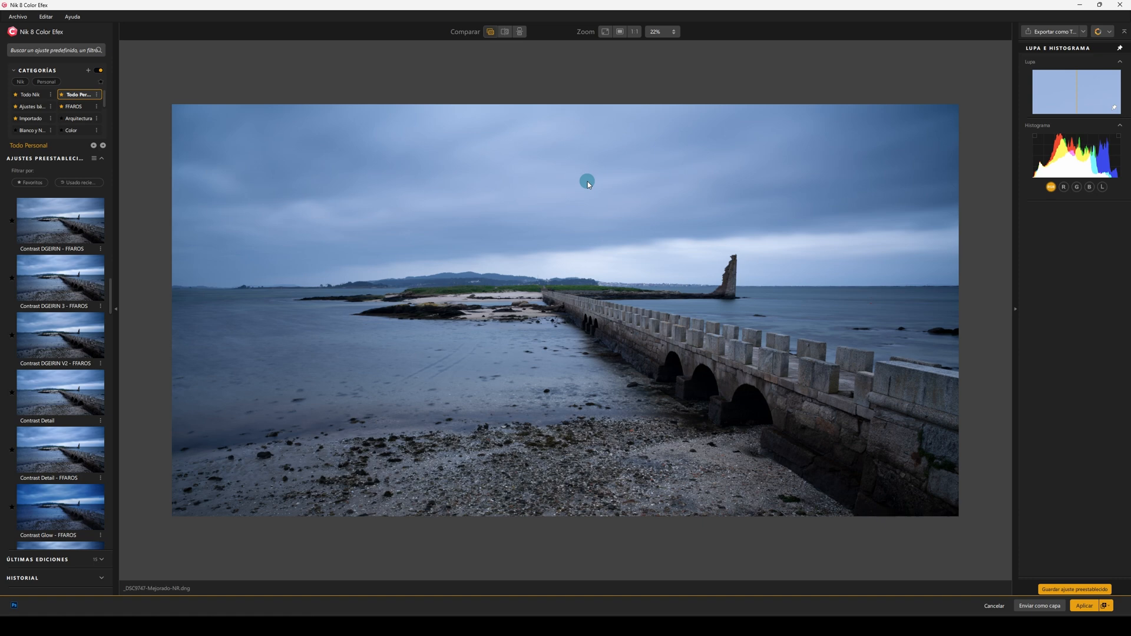
{"action": "left_click", "coordinate": [79, 280]}
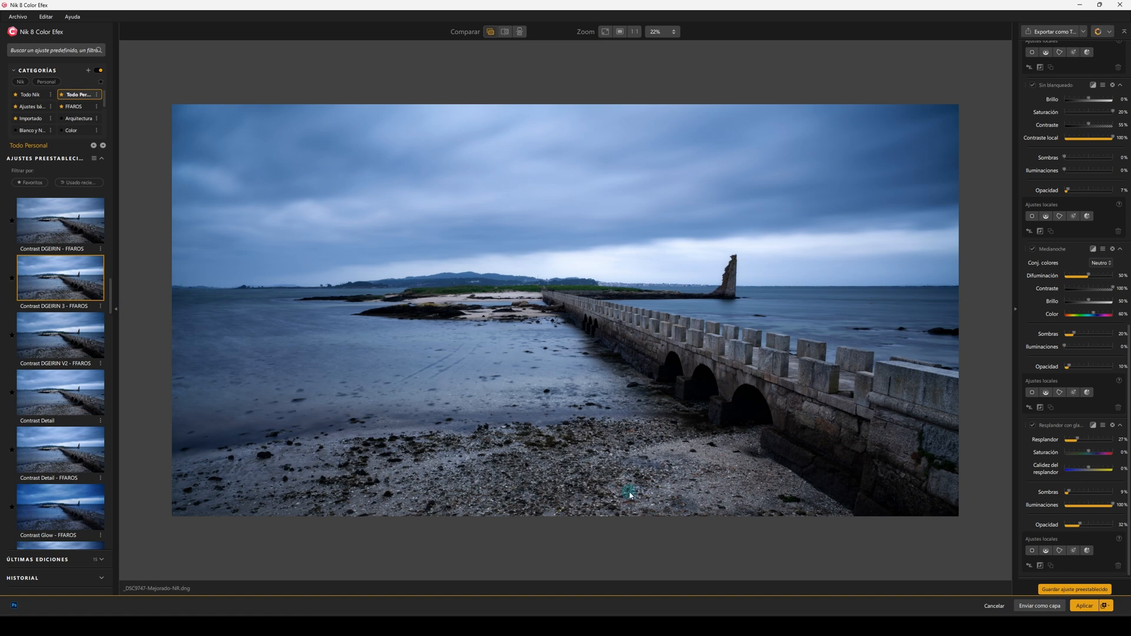
{"action": "left_click", "coordinate": [1087, 606]}
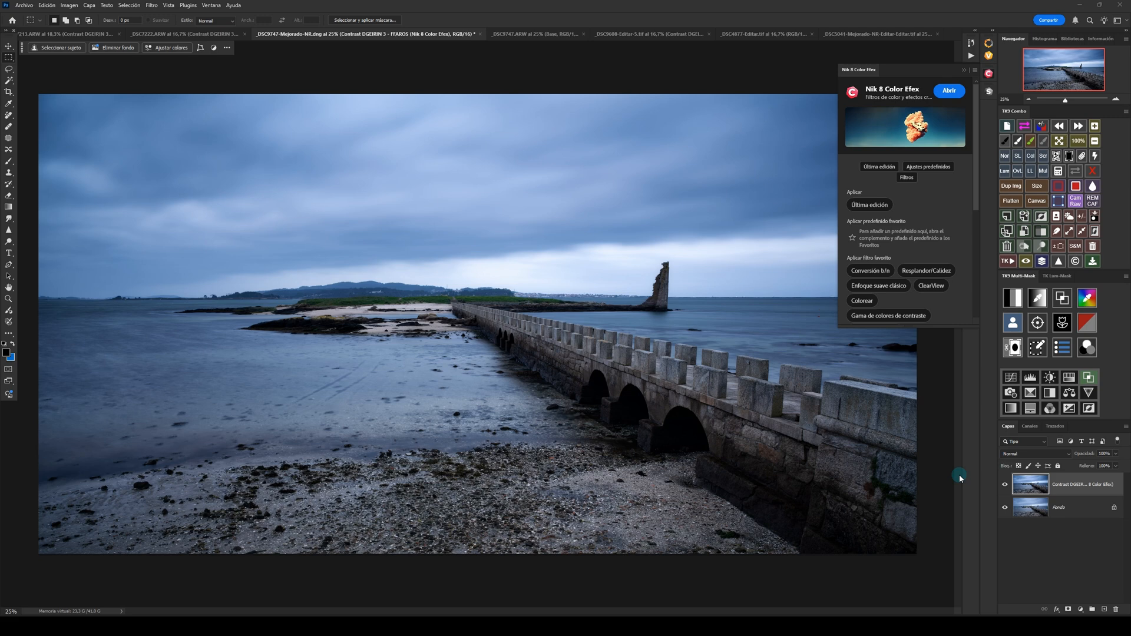
Step: Preview the Contrast DGEIRIN 3 - FFAROS preset on _DSC9747.ARW and compare it with the original in split view
{"action": "left_click", "coordinate": [517, 35]}
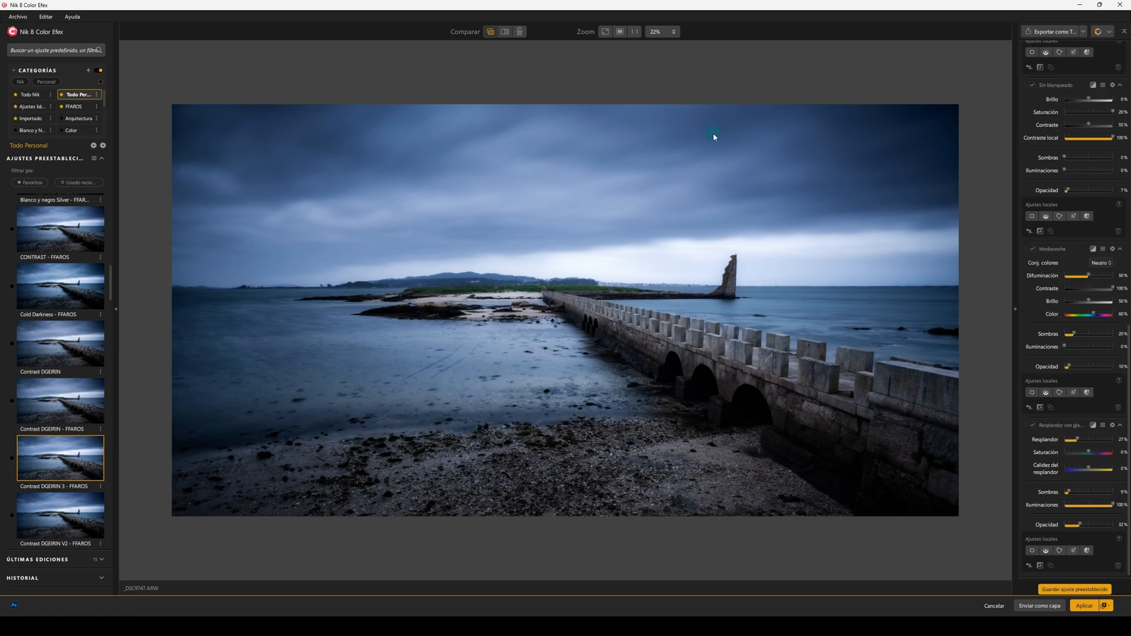
{"action": "left_click", "coordinate": [505, 31]}
{"action": "left_click_drag", "start_coordinate": [568, 308], "coordinate": [959, 303]}
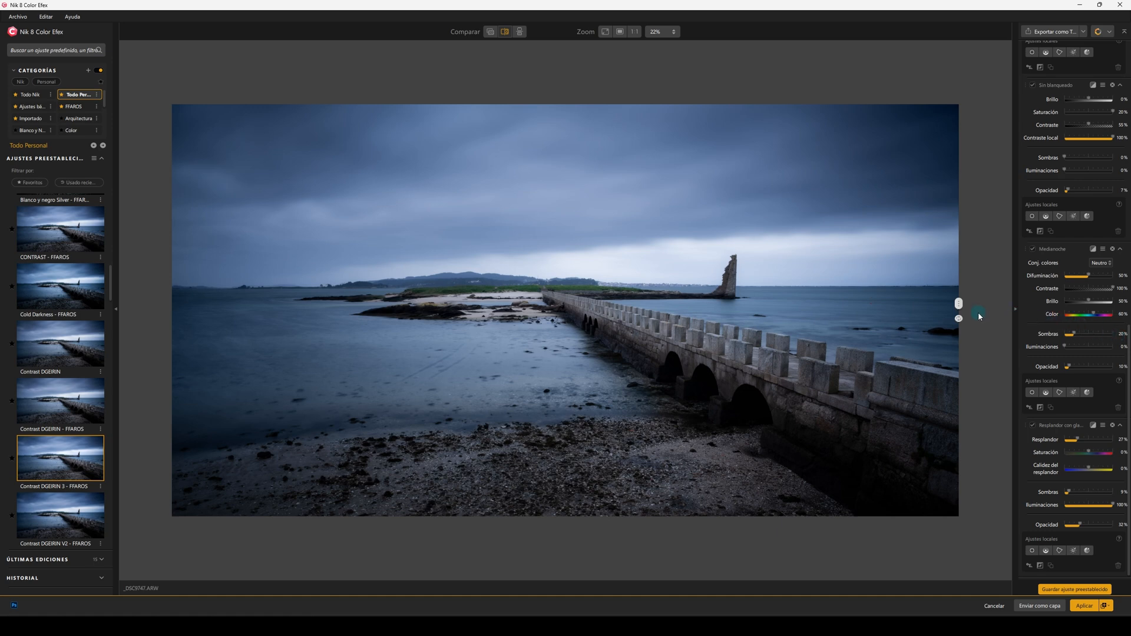
Step: Compare the stone bridge photo _DSC9747.ARW with its original across the full split view and apply the preset
{"action": "left_click_drag", "start_coordinate": [959, 303], "coordinate": [172, 303]}
{"action": "left_click_drag", "start_coordinate": [94, 324], "coordinate": [178, 334]}
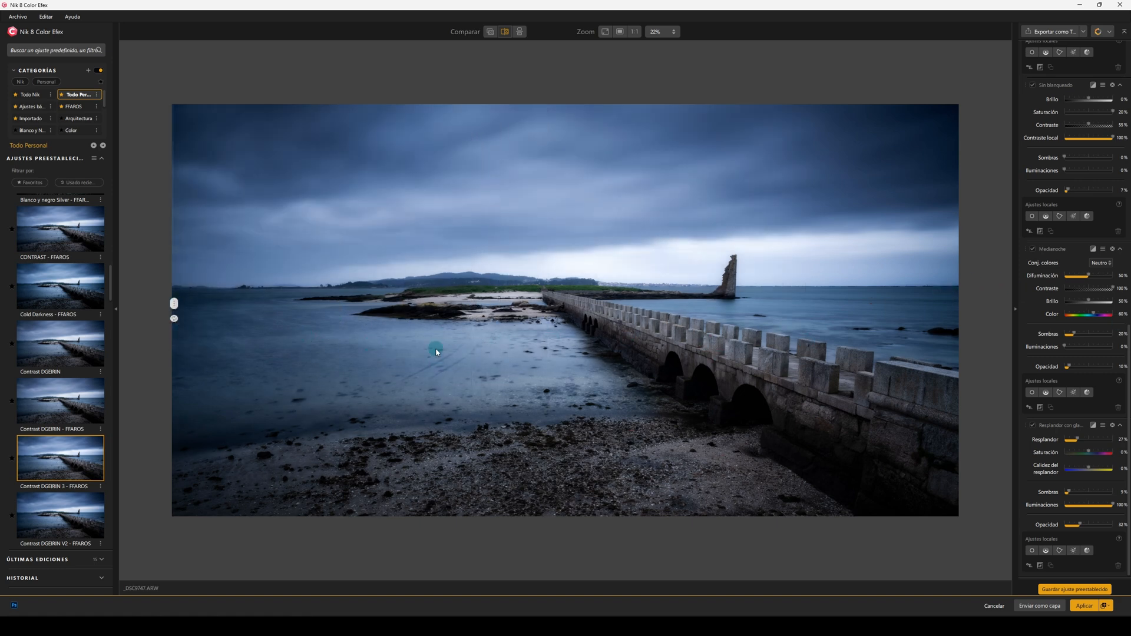
{"action": "left_click_drag", "start_coordinate": [177, 308], "coordinate": [126, 308]}
{"action": "left_click", "coordinate": [1072, 606]}
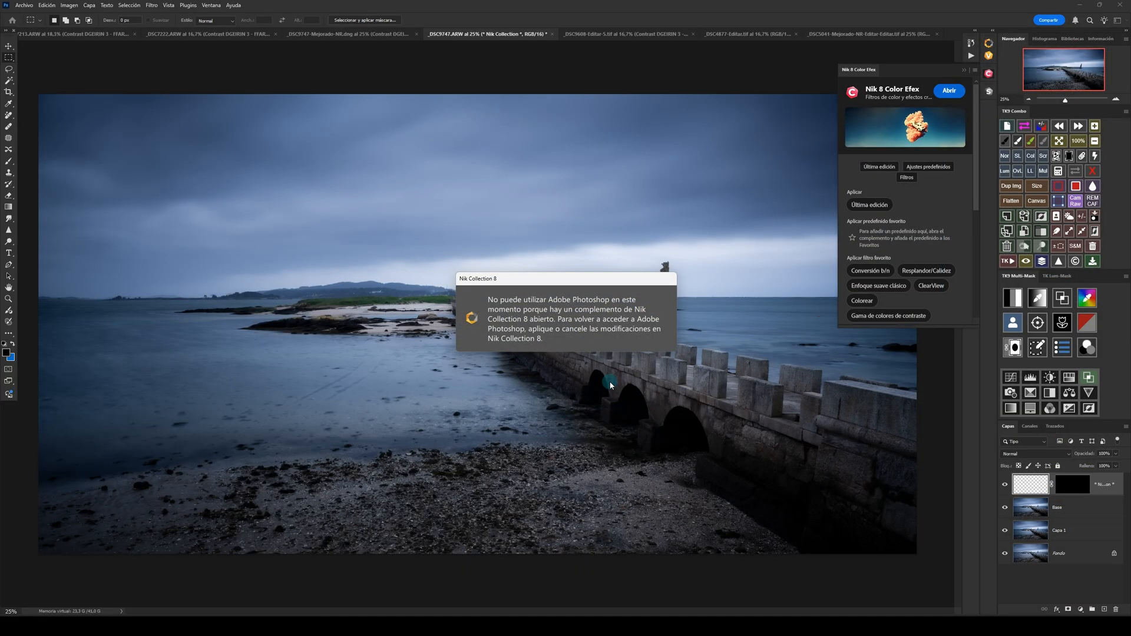
Step: Open the moored boat photo in Nik 8 Color Efex and choose the Contrast DGEIRIN 3 - FFAROS preset
{"action": "left_click", "coordinate": [618, 33]}
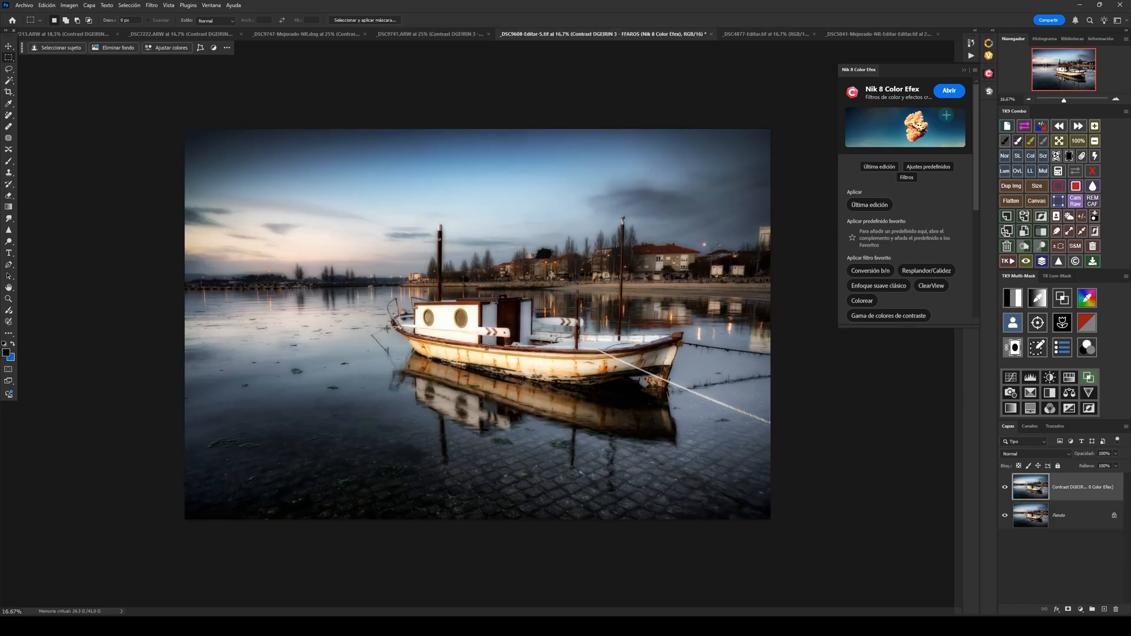
{"action": "left_click", "coordinate": [953, 92]}
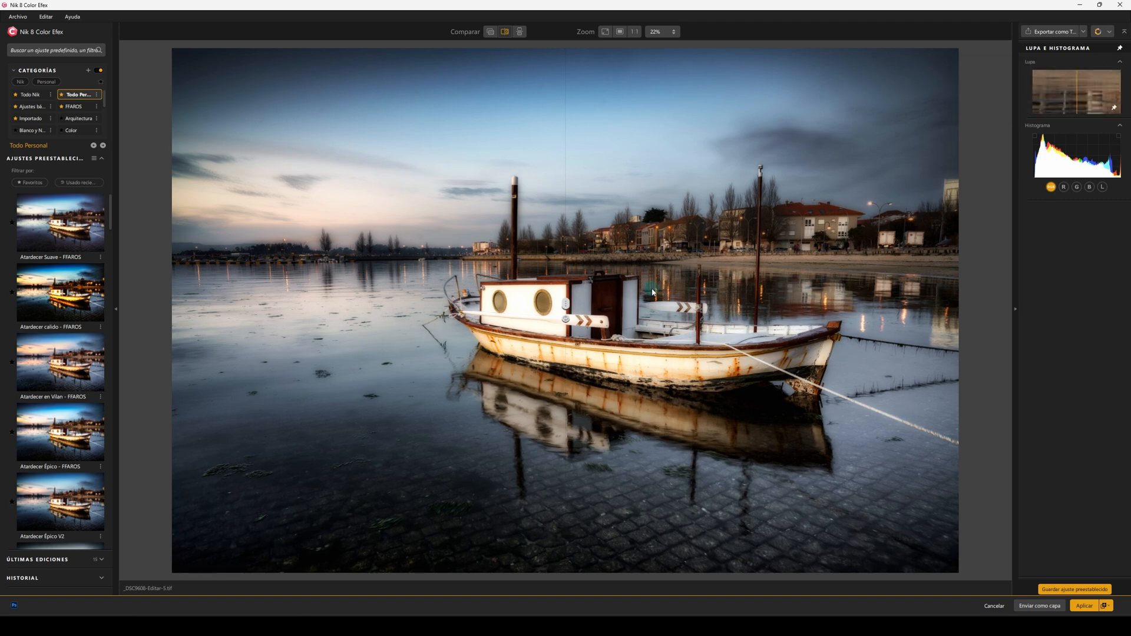
{"action": "left_click_drag", "start_coordinate": [566, 303], "coordinate": [317, 336]}
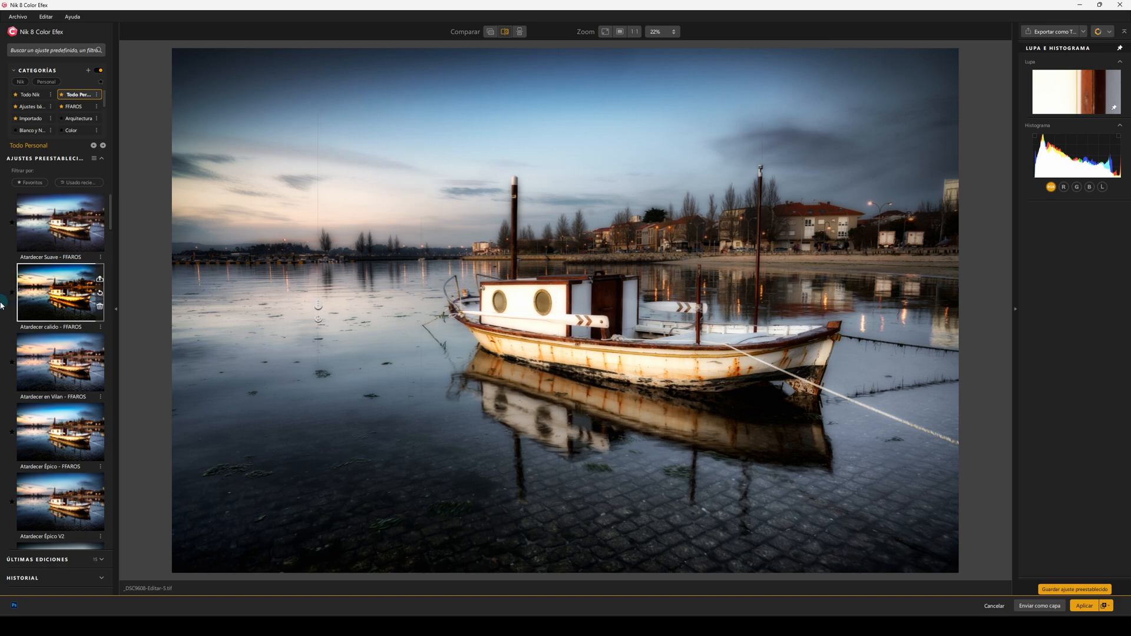
{"action": "scroll", "coordinate": [38, 340], "scroll_direction": "down", "scroll_amount": 10}
{"action": "scroll", "coordinate": [39, 340], "scroll_direction": "down", "scroll_amount": 10}
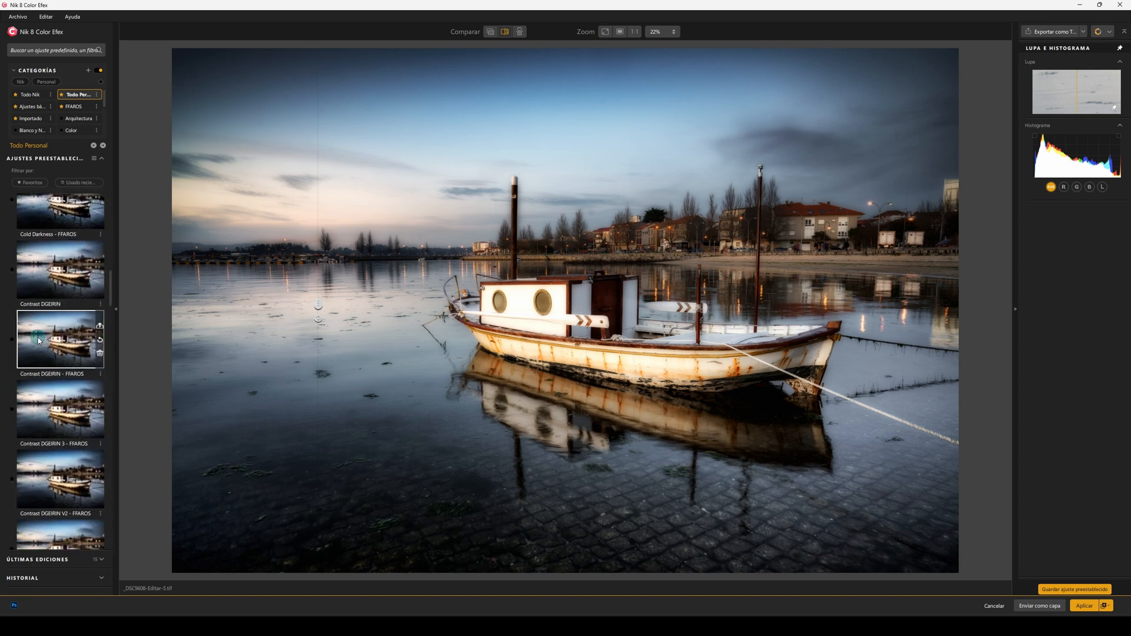
{"action": "left_click", "coordinate": [48, 400]}
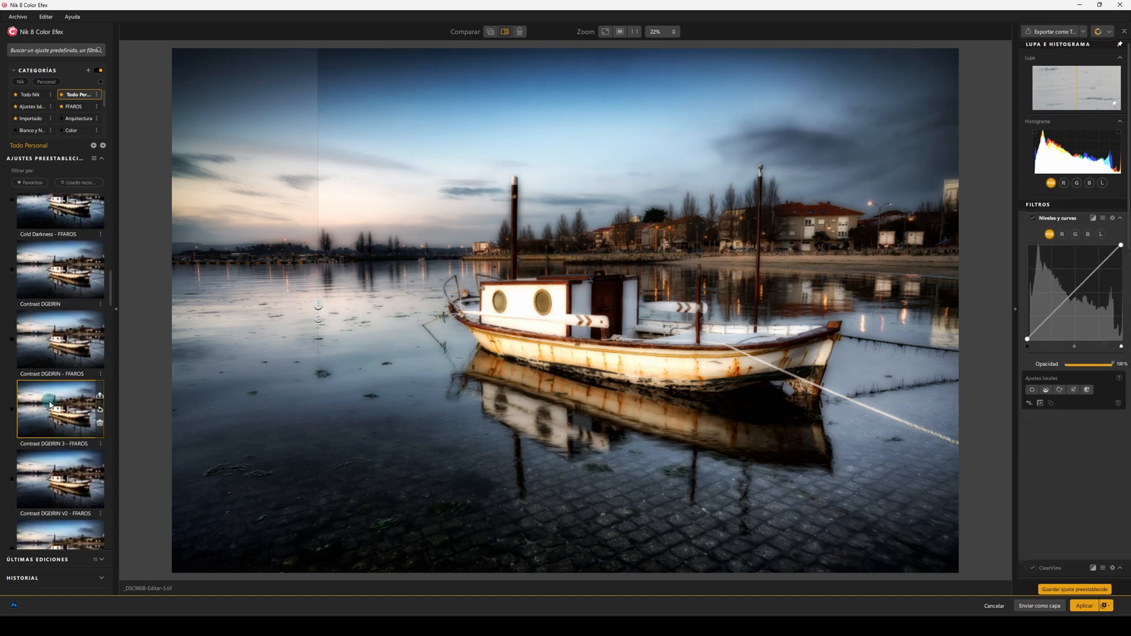
Step: Compare the boat photo with its original in split view, review the preset's filters and apply it
{"action": "left_click_drag", "start_coordinate": [317, 305], "coordinate": [131, 329]}
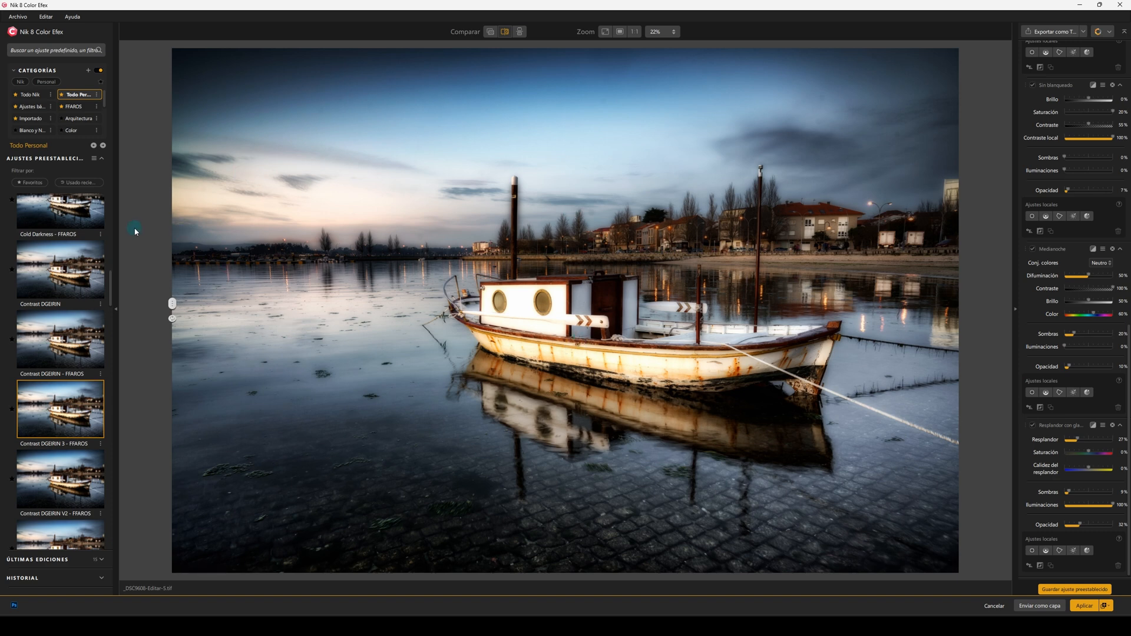
{"action": "left_click_drag", "start_coordinate": [172, 304], "coordinate": [713, 375]}
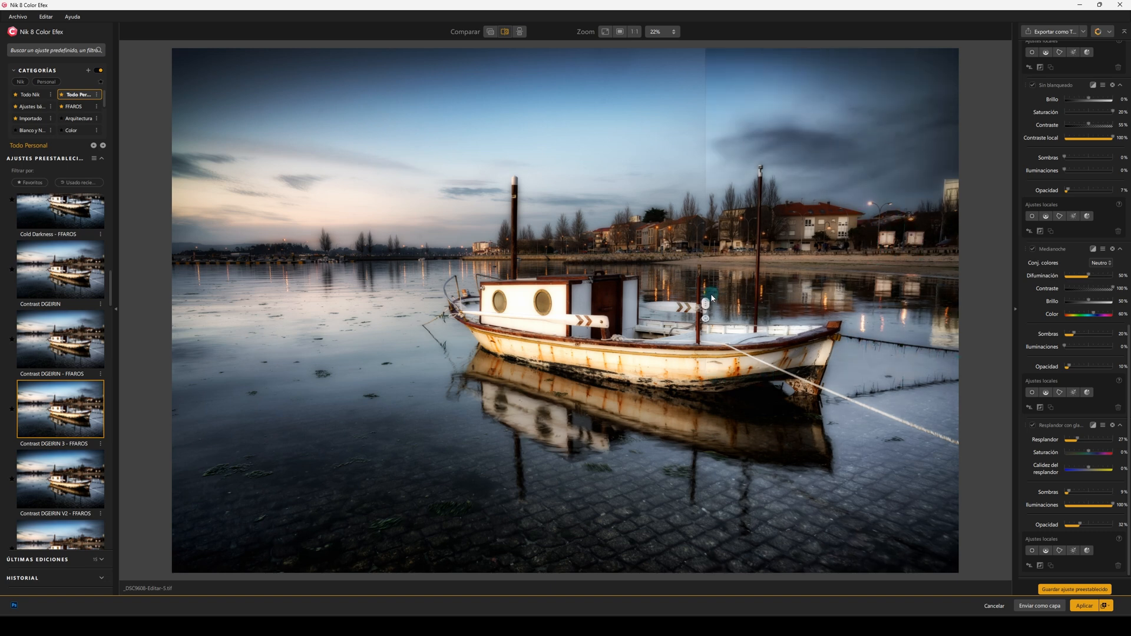
{"action": "left_click_drag", "start_coordinate": [712, 300], "coordinate": [136, 311]}
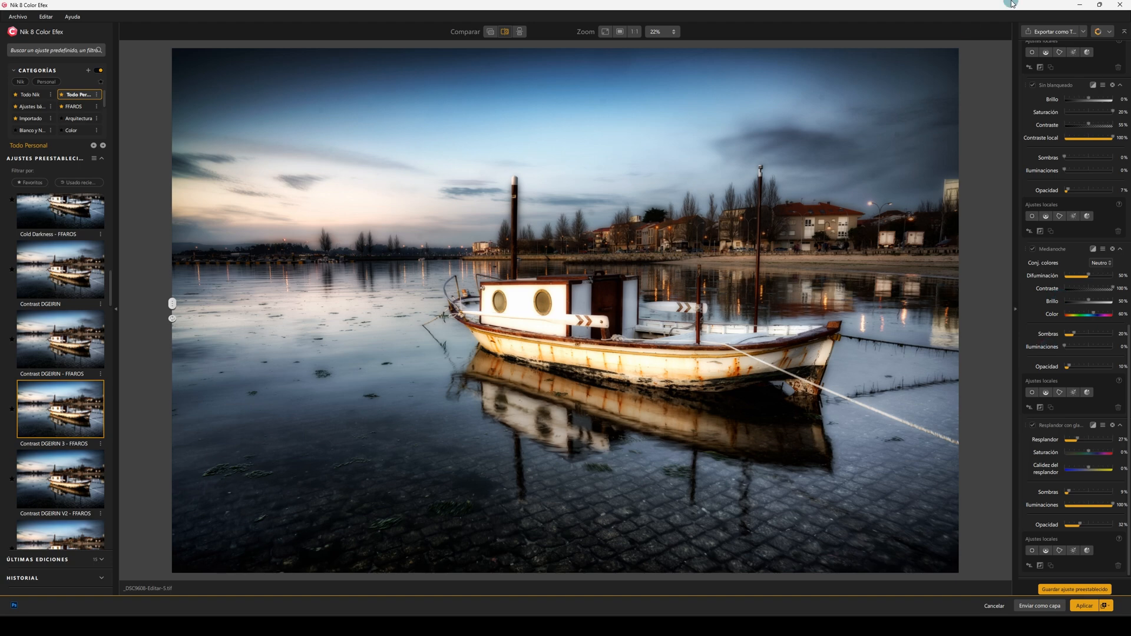
{"action": "scroll", "coordinate": [1084, 348], "scroll_direction": "up", "scroll_amount": 10}
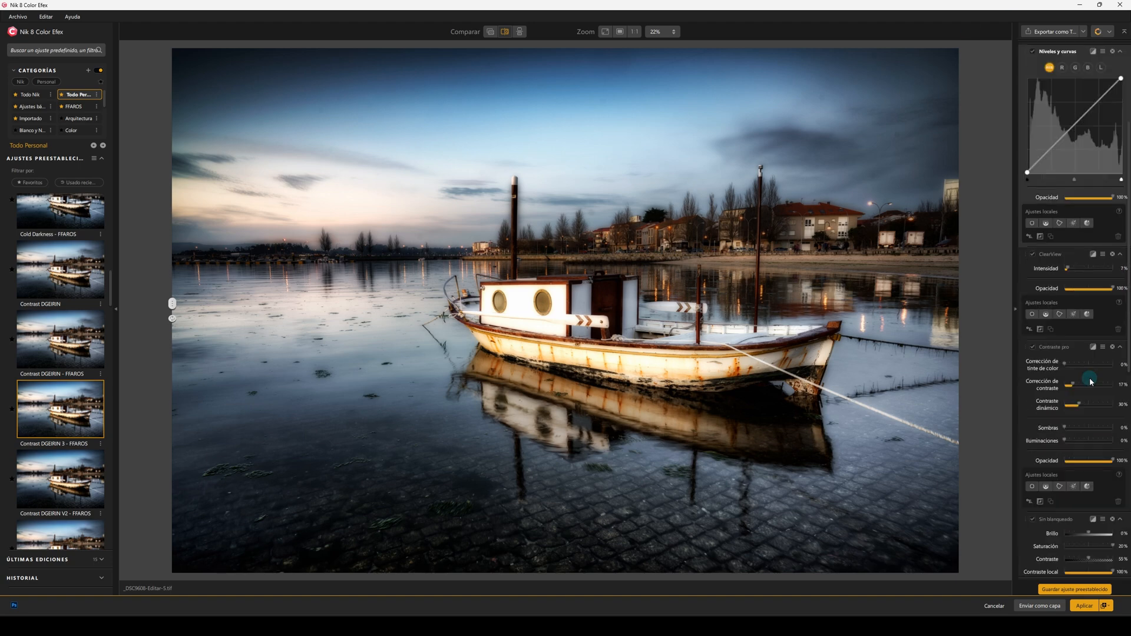
{"action": "scroll", "coordinate": [1090, 382], "scroll_direction": "down", "scroll_amount": 1}
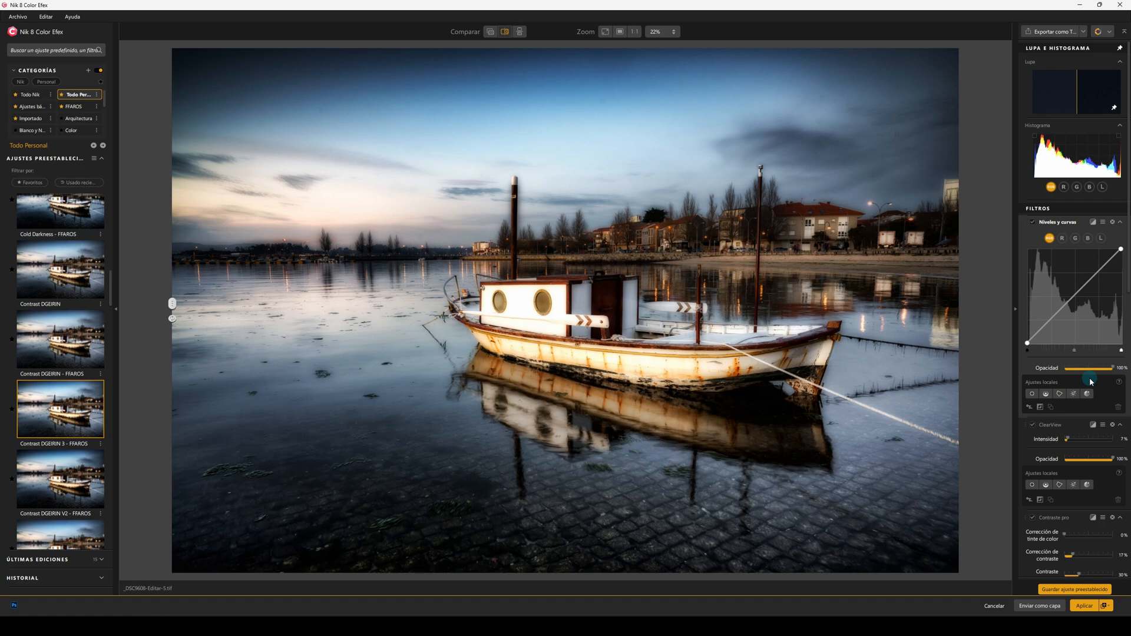
{"action": "left_click", "coordinate": [1084, 606]}
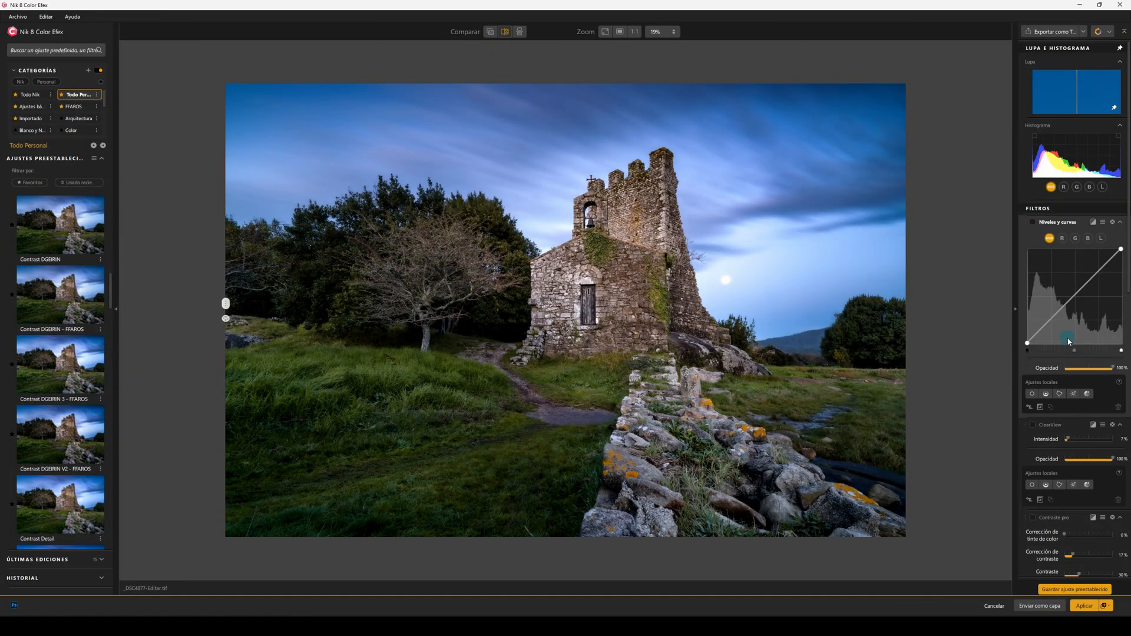
Step: Enable the Niveles y curvas and ClearView filters on the stone chapel photo, trying out ClearView's Intensidad
{"action": "left_click", "coordinate": [1033, 224]}
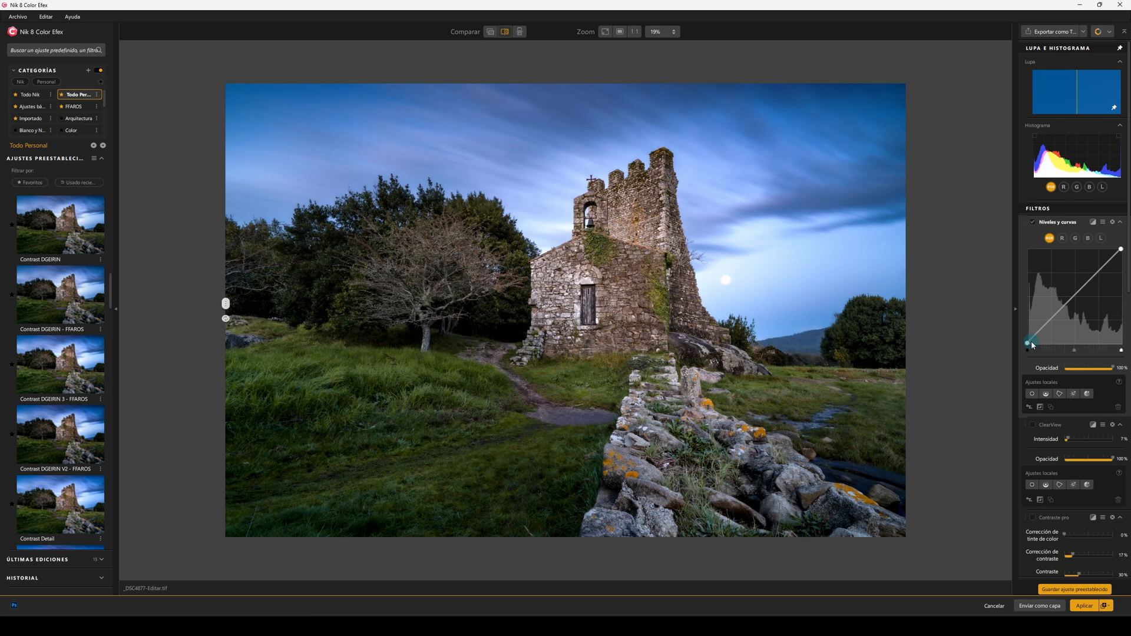
{"action": "left_click", "coordinate": [1036, 427]}
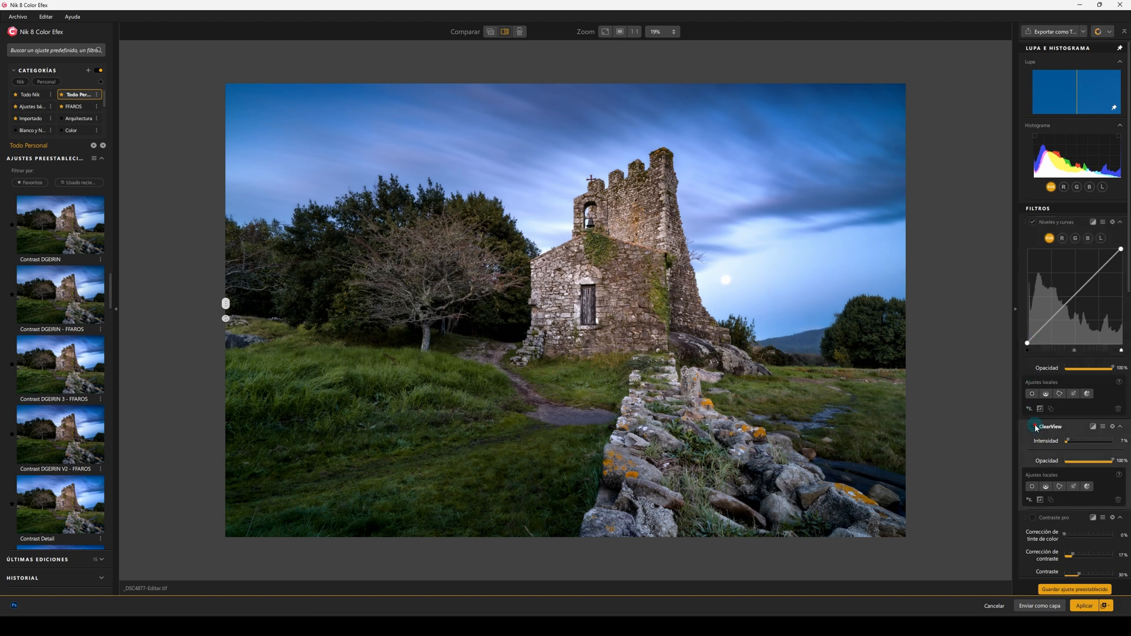
{"action": "scroll", "coordinate": [1040, 442], "scroll_direction": "down", "scroll_amount": 1}
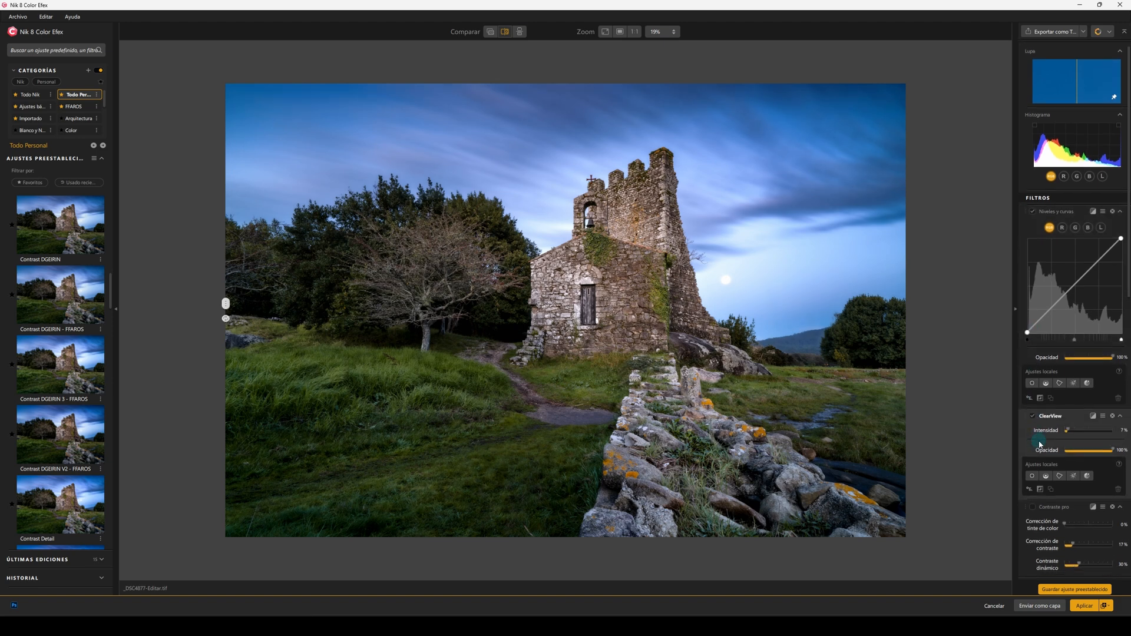
{"action": "scroll", "coordinate": [1039, 444], "scroll_direction": "down", "scroll_amount": 1}
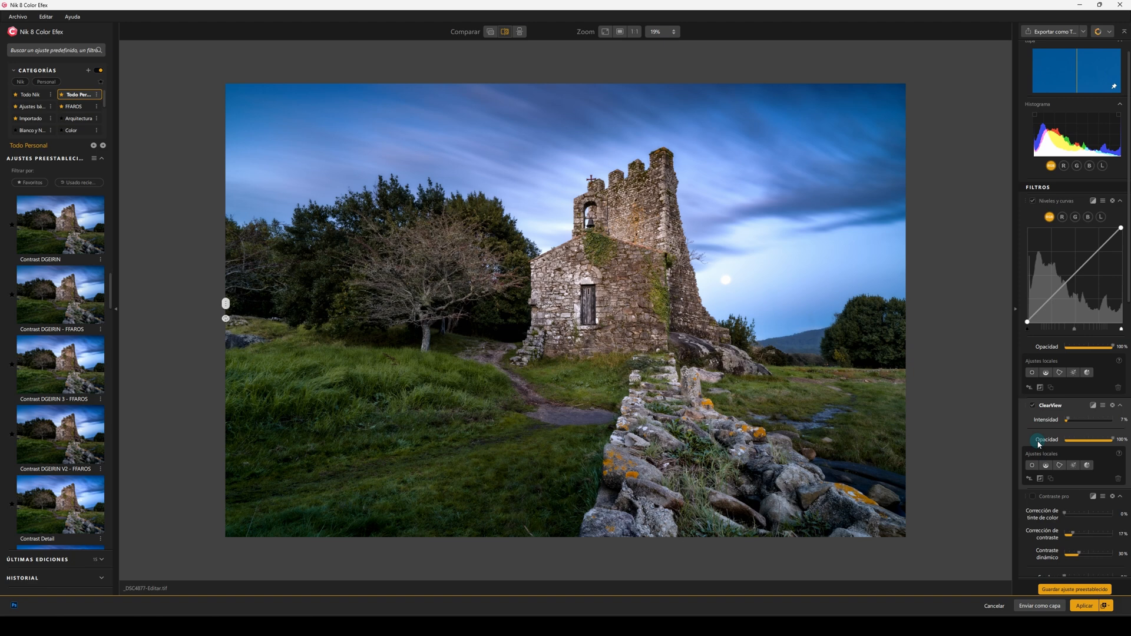
{"action": "mouse_move", "coordinate": [1068, 420]}
{"action": "left_mouse_down"}
{"action": "mouse_move", "coordinate": [1115, 418]}
{"action": "mouse_move", "coordinate": [1070, 436]}
{"action": "left_mouse_up"}
{"action": "scroll", "coordinate": [1054, 433], "scroll_direction": "down", "scroll_amount": 4}
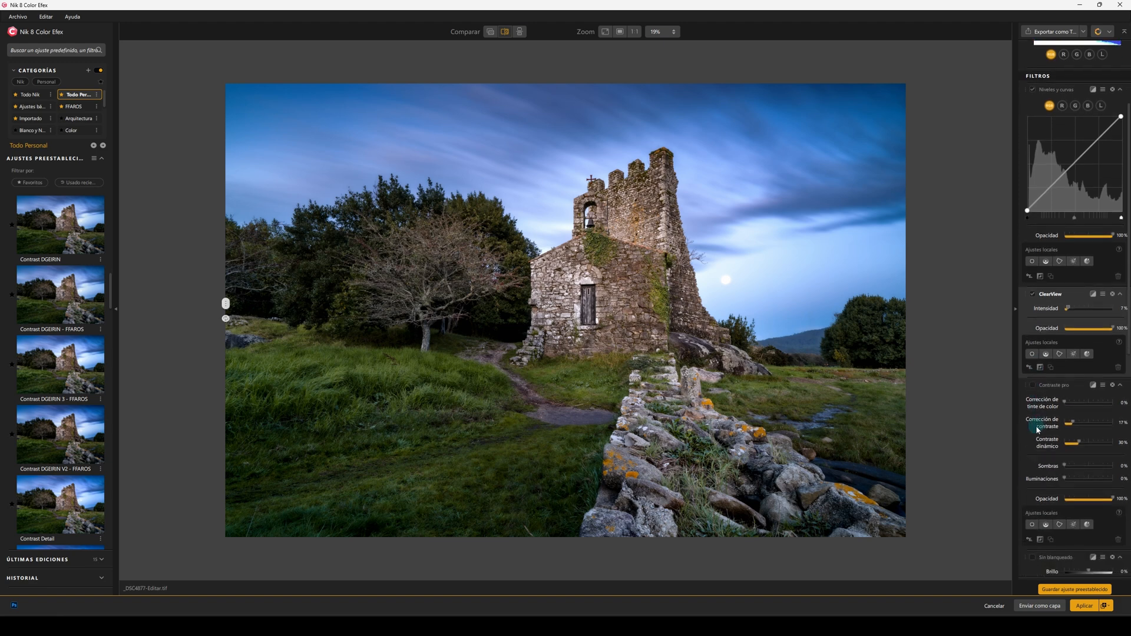
Step: Enable the Contraste pro filter on the chapel photo and try out its Contraste dinámico setting
{"action": "left_click", "coordinate": [1034, 387]}
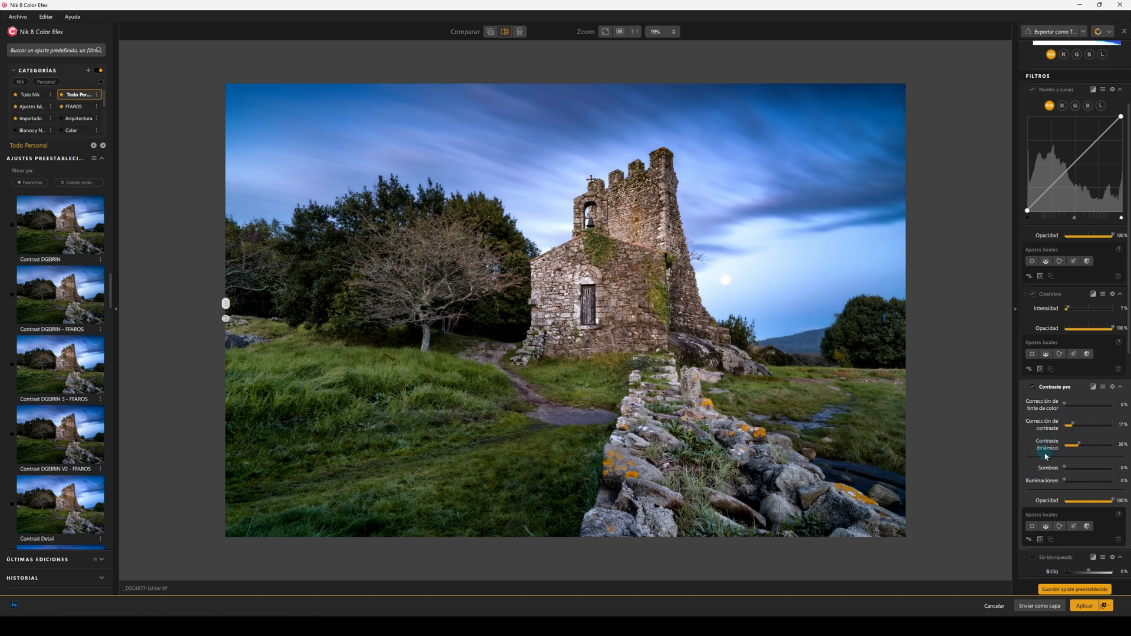
{"action": "mouse_move", "coordinate": [1079, 446]}
{"action": "left_mouse_down"}
{"action": "mouse_move", "coordinate": [1102, 448]}
{"action": "mouse_move", "coordinate": [1081, 454]}
{"action": "left_mouse_up"}
{"action": "scroll", "coordinate": [1057, 436], "scroll_direction": "down", "scroll_amount": 1}
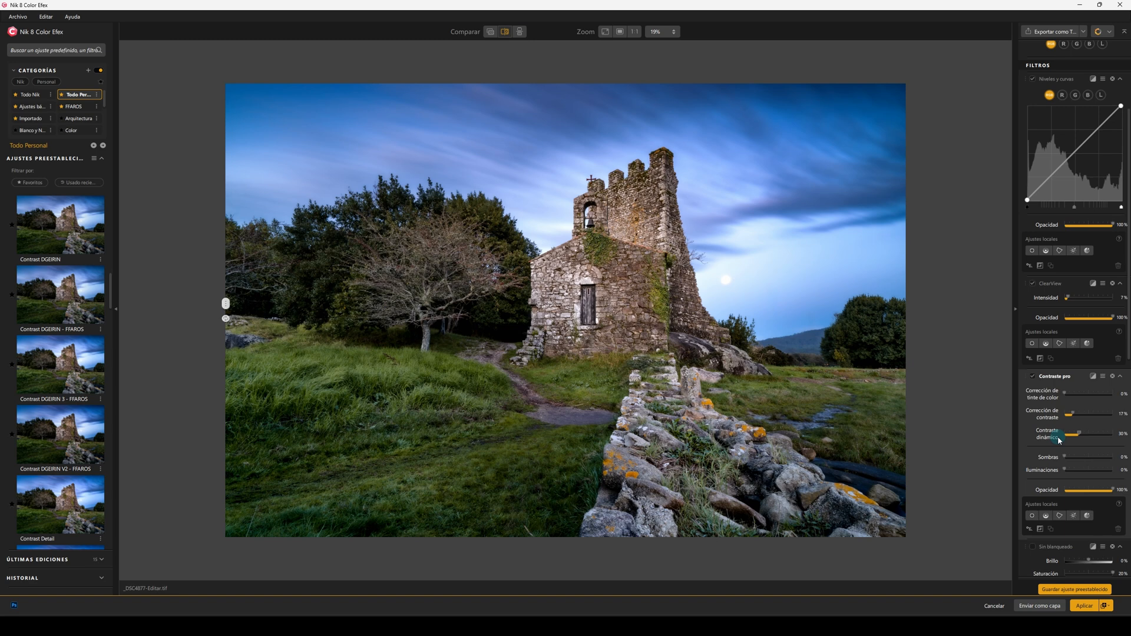
Step: Enable the Sin blanqueado filter on the chapel photo and set its Opacidad to 10%
{"action": "scroll", "coordinate": [1059, 439], "scroll_direction": "down", "scroll_amount": 1}
{"action": "scroll", "coordinate": [1058, 439], "scroll_direction": "down", "scroll_amount": 4}
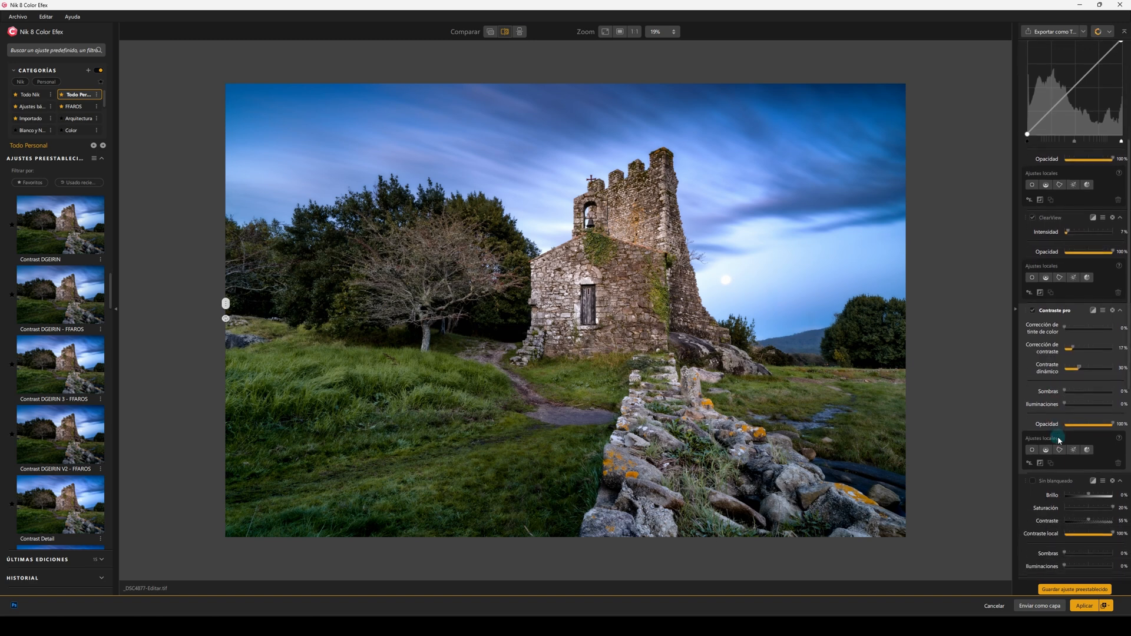
{"action": "scroll", "coordinate": [1059, 439], "scroll_direction": "down", "scroll_amount": 10}
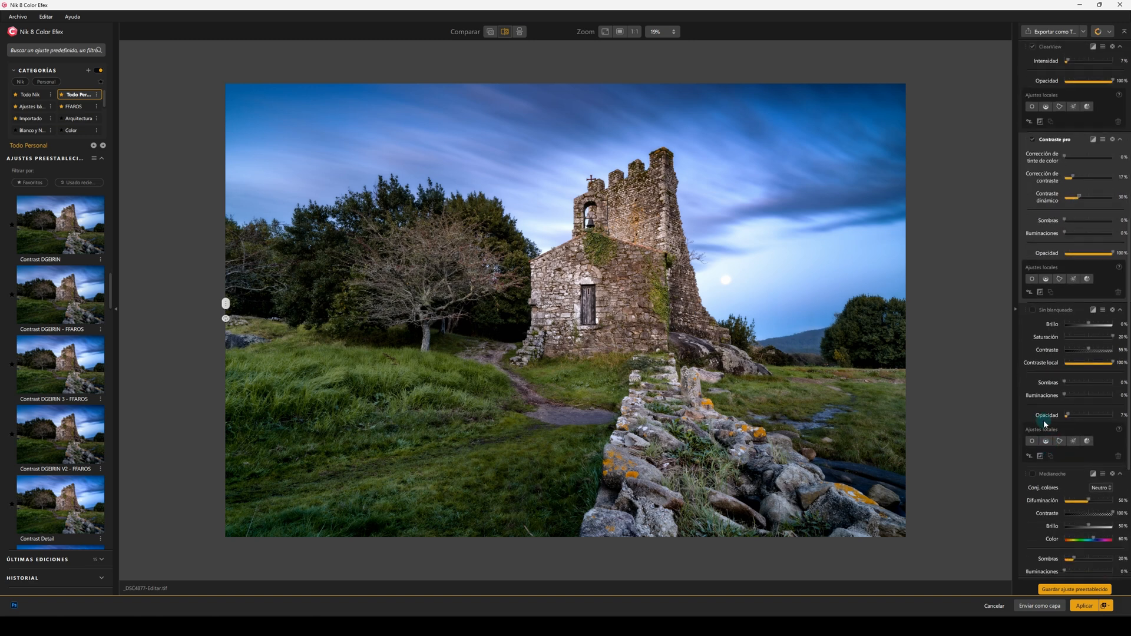
{"action": "left_click", "coordinate": [1035, 310]}
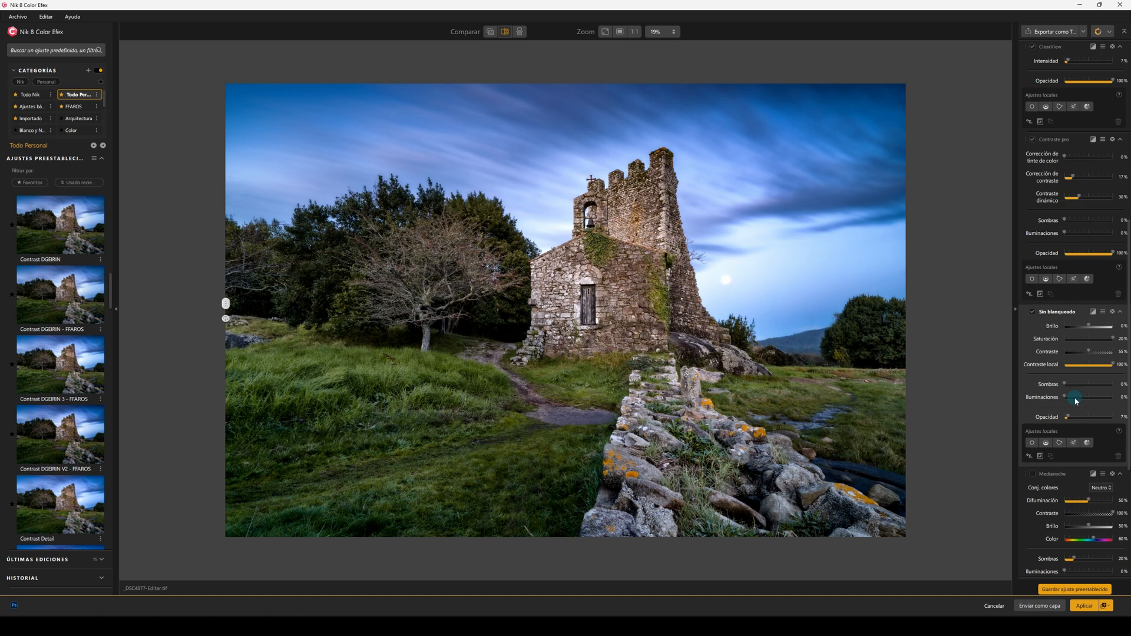
{"action": "mouse_move", "coordinate": [1067, 417]}
{"action": "left_mouse_down"}
{"action": "mouse_move", "coordinate": [1113, 416]}
{"action": "mouse_move", "coordinate": [1072, 418]}
{"action": "mouse_move", "coordinate": [1073, 429]}
{"action": "left_mouse_up"}
{"action": "scroll", "coordinate": [933, 443], "scroll_direction": "down", "scroll_amount": 1}
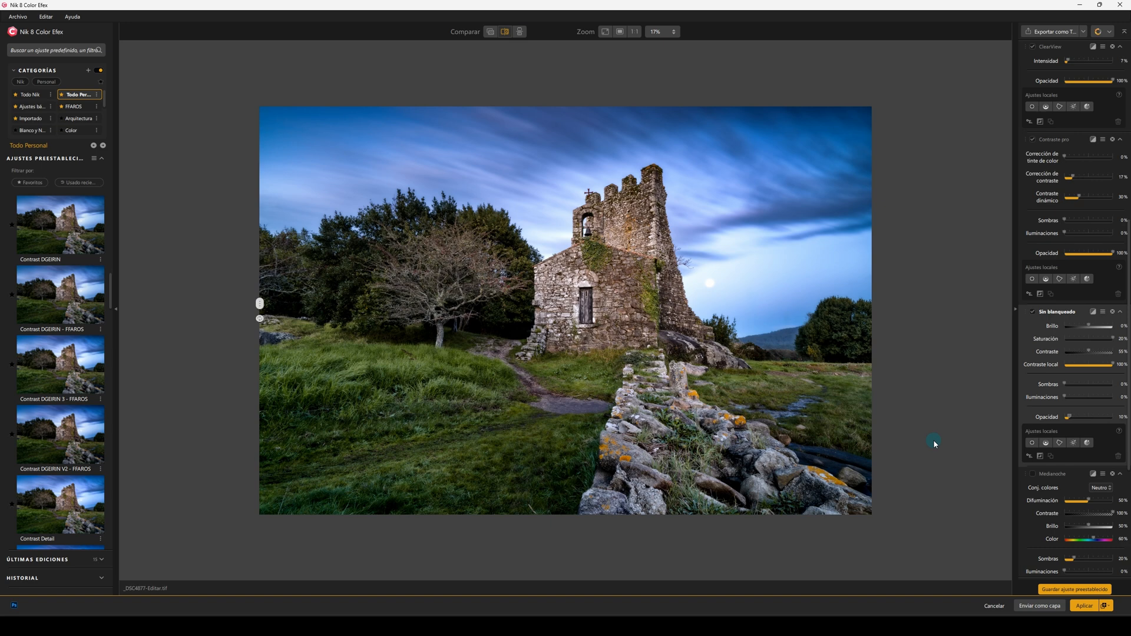
{"action": "scroll", "coordinate": [933, 443], "scroll_direction": "up", "scroll_amount": 1}
Step: Enable the Medianoche filter, testing it at full opacity, and set its Sombras to 100% and Opacidad to 13%
{"action": "scroll", "coordinate": [1053, 465], "scroll_direction": "down", "scroll_amount": 5}
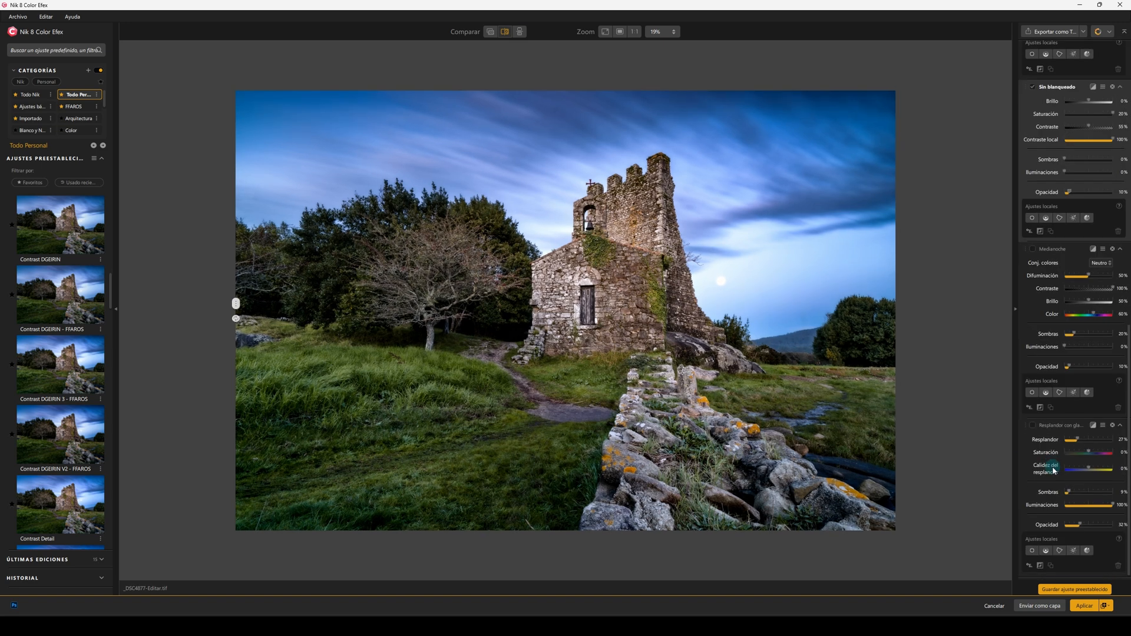
{"action": "scroll", "coordinate": [1054, 469], "scroll_direction": "up", "scroll_amount": 5}
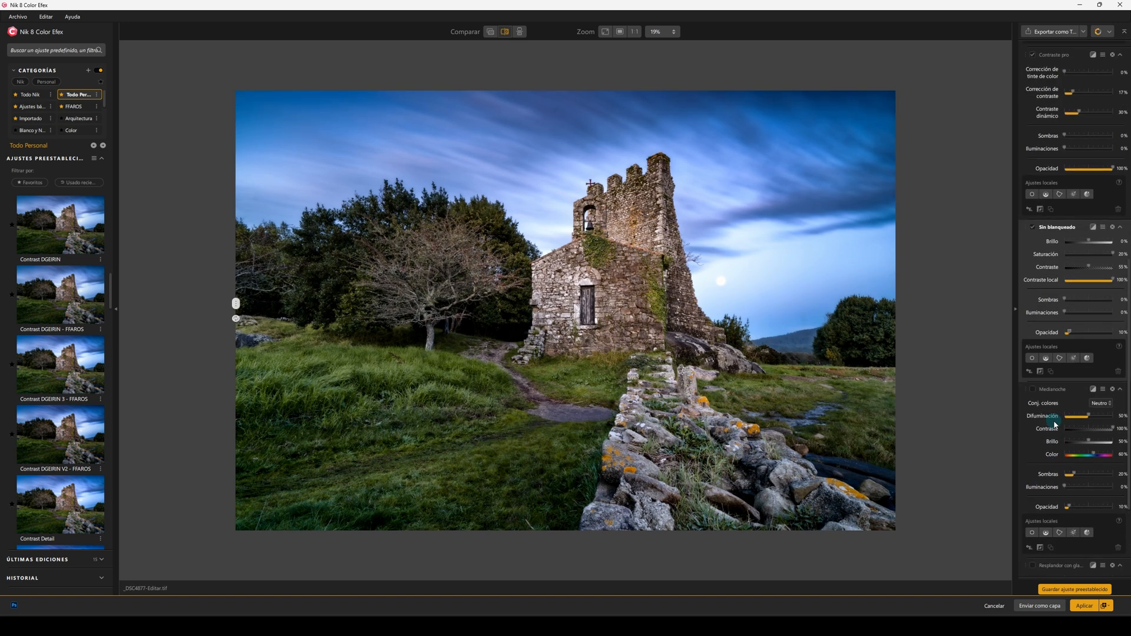
{"action": "left_click", "coordinate": [1032, 391]}
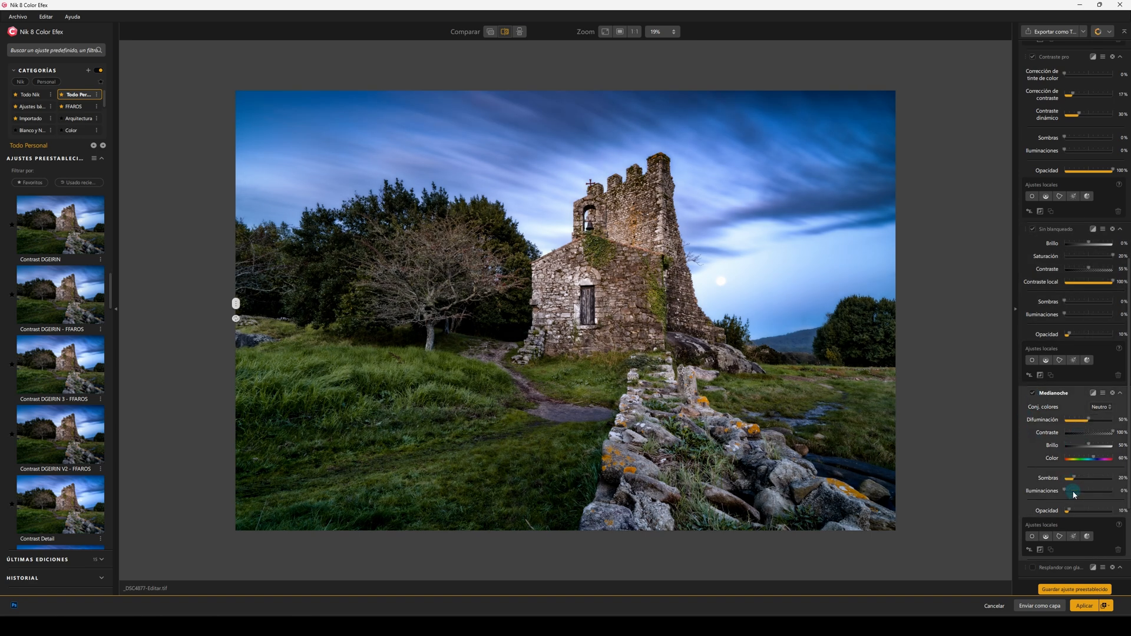
{"action": "left_click_drag", "start_coordinate": [1068, 510], "coordinate": [1076, 510]}
{"action": "double_click", "coordinate": [1095, 511]}
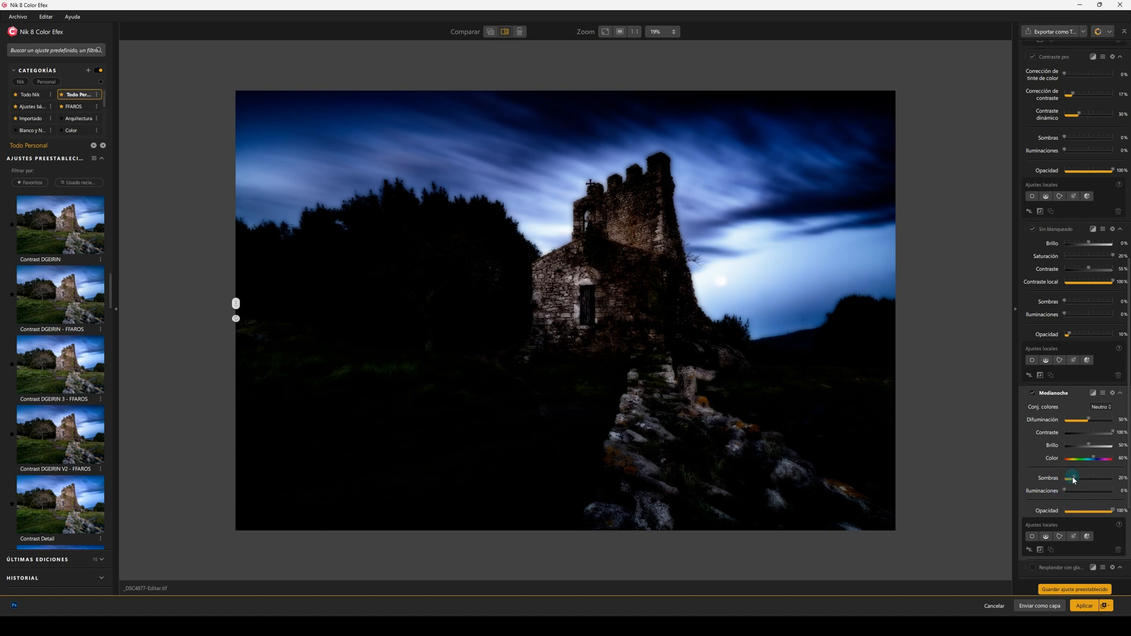
{"action": "left_click_drag", "start_coordinate": [1074, 478], "coordinate": [1127, 479]}
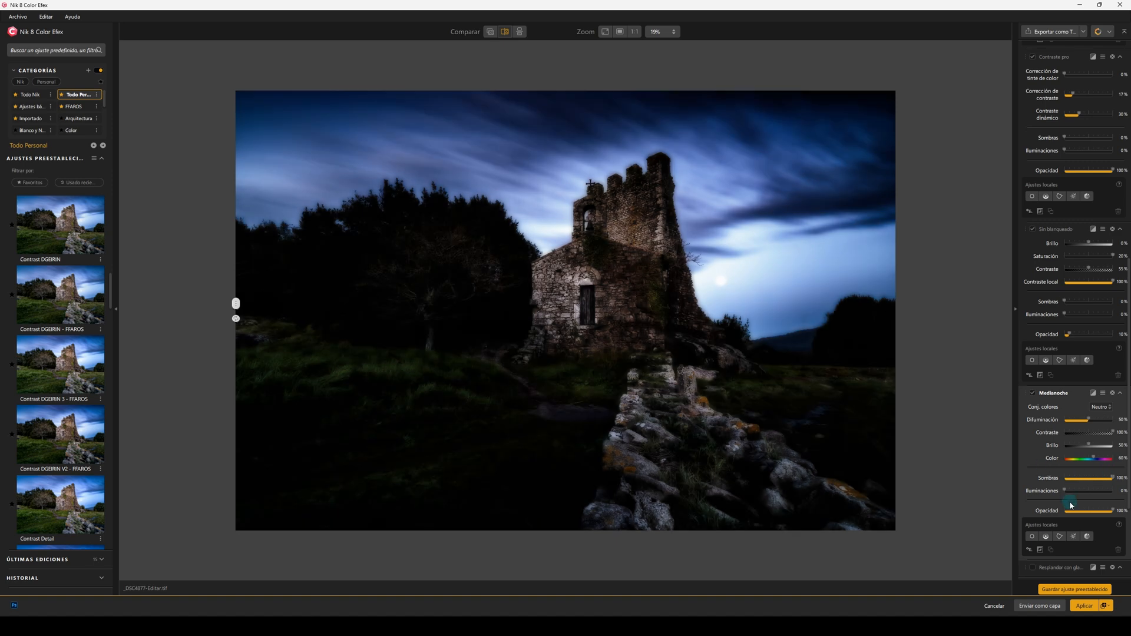
{"action": "left_click", "coordinate": [1073, 514]}
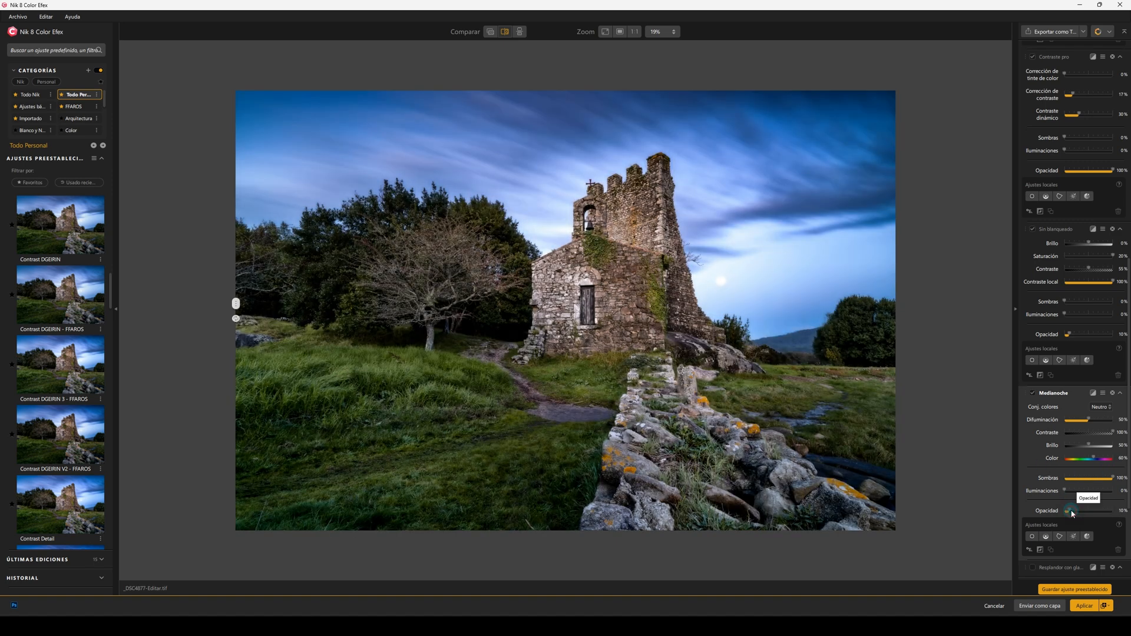
{"action": "left_click_drag", "start_coordinate": [1075, 510], "coordinate": [1073, 511]}
{"action": "scroll", "coordinate": [1044, 426], "scroll_direction": "down", "scroll_amount": 3}
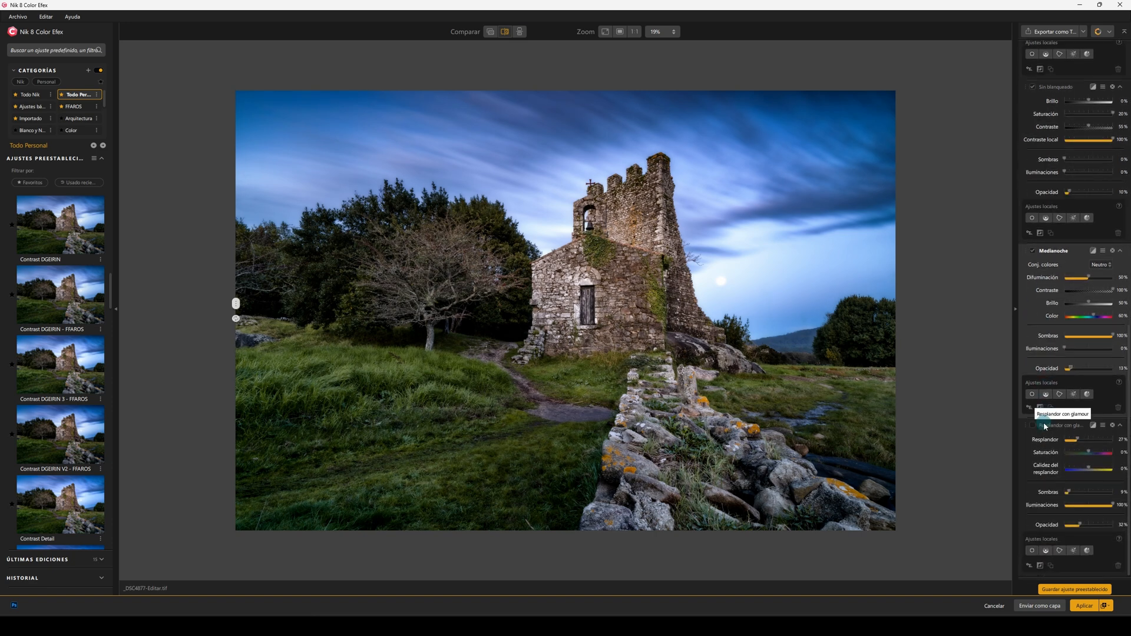
Step: Enable the Resplandor con glamour filter and compare the chapel photo with its original in split view
{"action": "left_click", "coordinate": [1034, 430]}
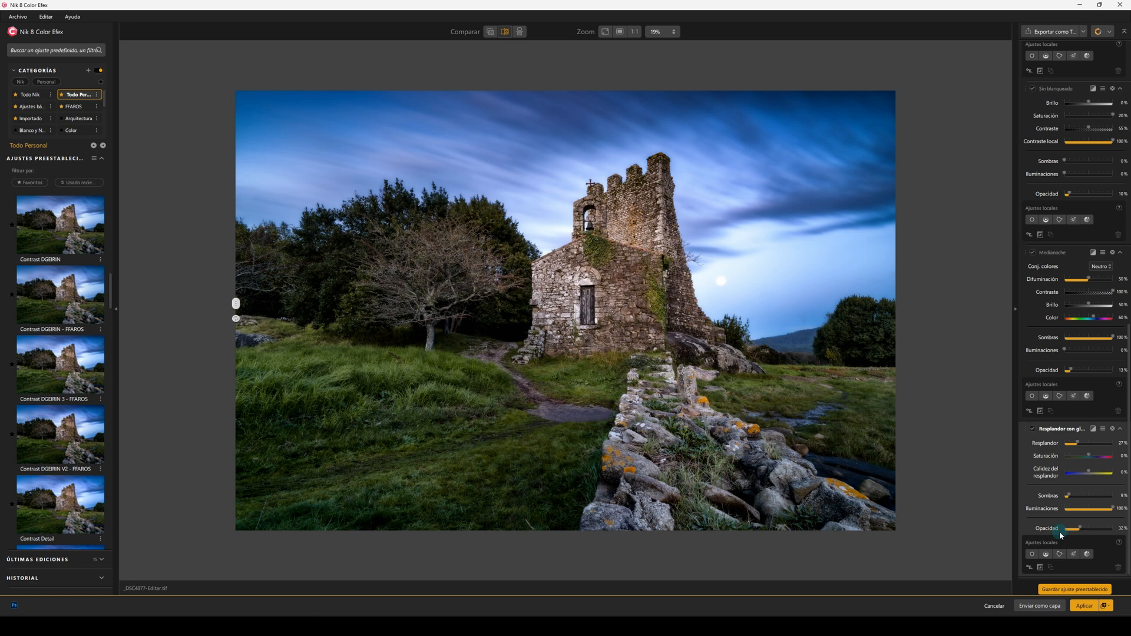
{"action": "left_click_drag", "start_coordinate": [252, 306], "coordinate": [1, 346]}
{"action": "scroll", "coordinate": [1045, 292], "scroll_direction": "up", "scroll_amount": 4}
{"action": "scroll", "coordinate": [1045, 293], "scroll_direction": "up", "scroll_amount": 6}
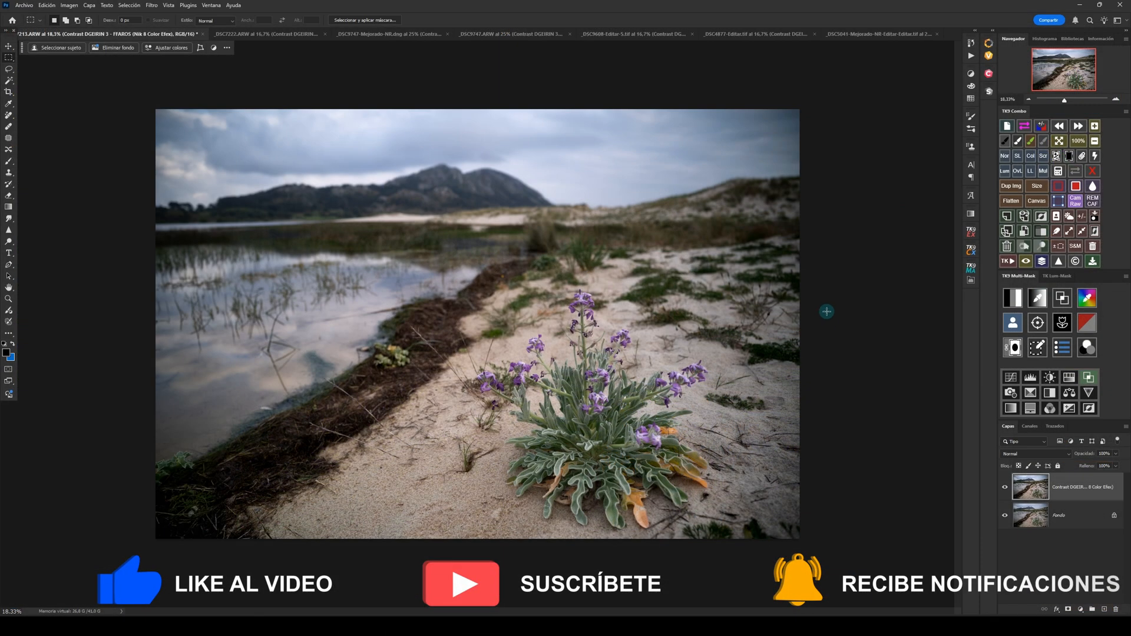
Step: Compare the purple flower photo with and without its Contrast DGEIRIN 3 layer, and switch to the lake photo _DSC7222.ARW
{"action": "left_click", "coordinate": [1005, 486]}
{"action": "left_click", "coordinate": [1005, 487]}
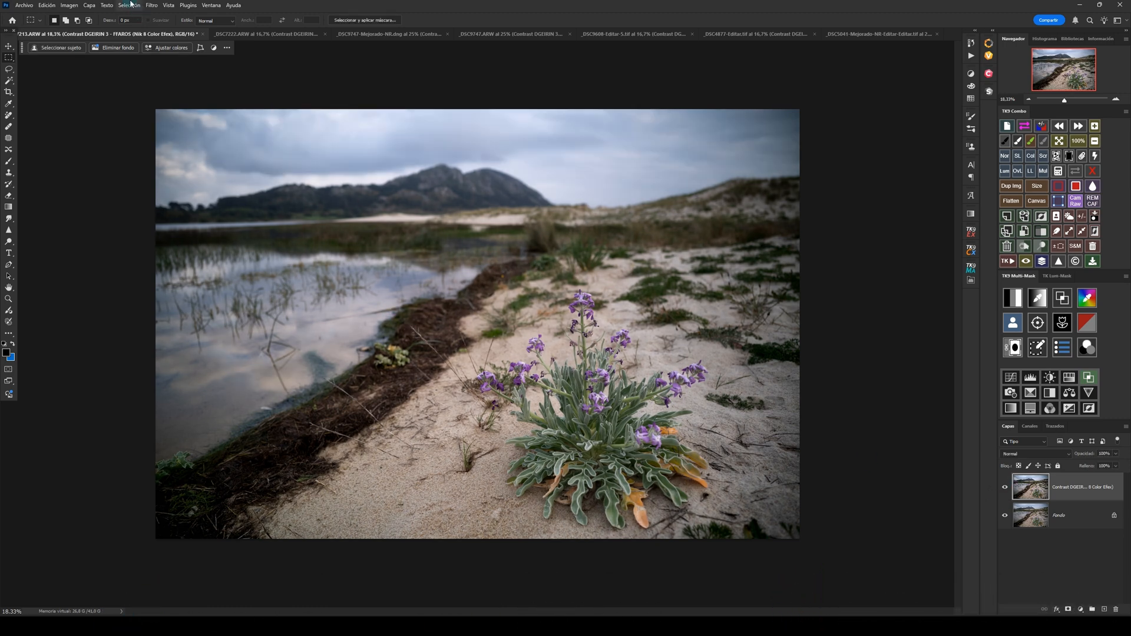
{"action": "left_click", "coordinate": [218, 33]}
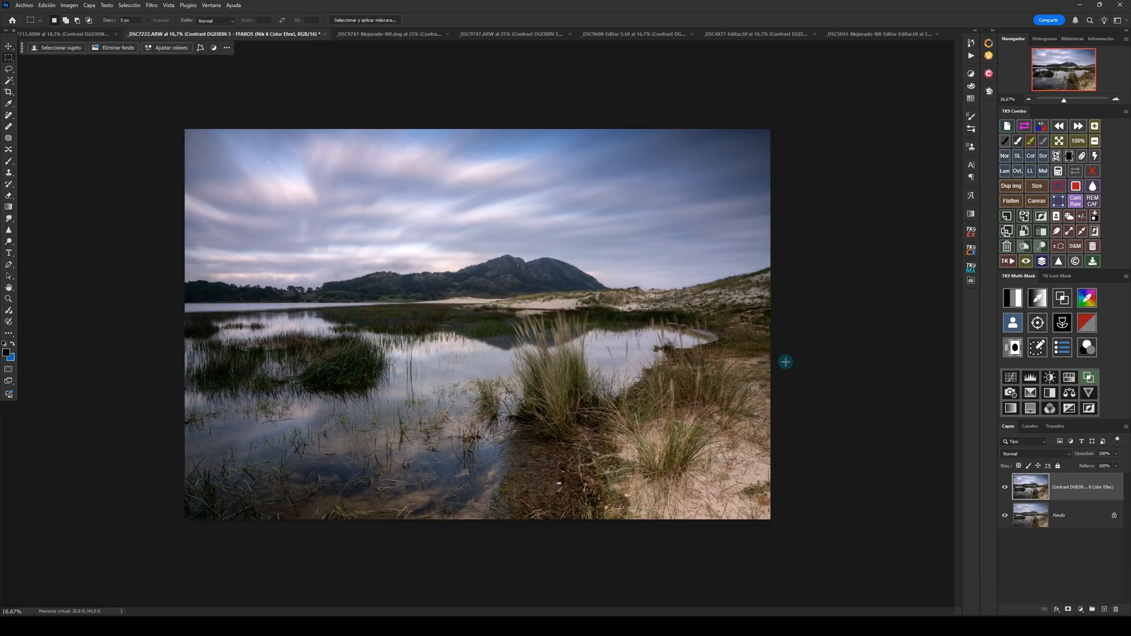
Step: Compare the lake photo with and without its Contrast DGEIRIN 3 layer
{"action": "left_click", "coordinate": [1005, 487]}
{"action": "left_click", "coordinate": [1005, 488]}
{"action": "left_click", "coordinate": [1005, 488]}
{"action": "left_click", "coordinate": [1005, 487]}
Step: Review the bridge photos _DSC9747-Mejorado-NR.dng and _DSC9747.ARW with and without their Contrast DGEIRIN 3 layers
{"action": "left_click", "coordinate": [348, 33]}
{"action": "left_click", "coordinate": [1005, 486]}
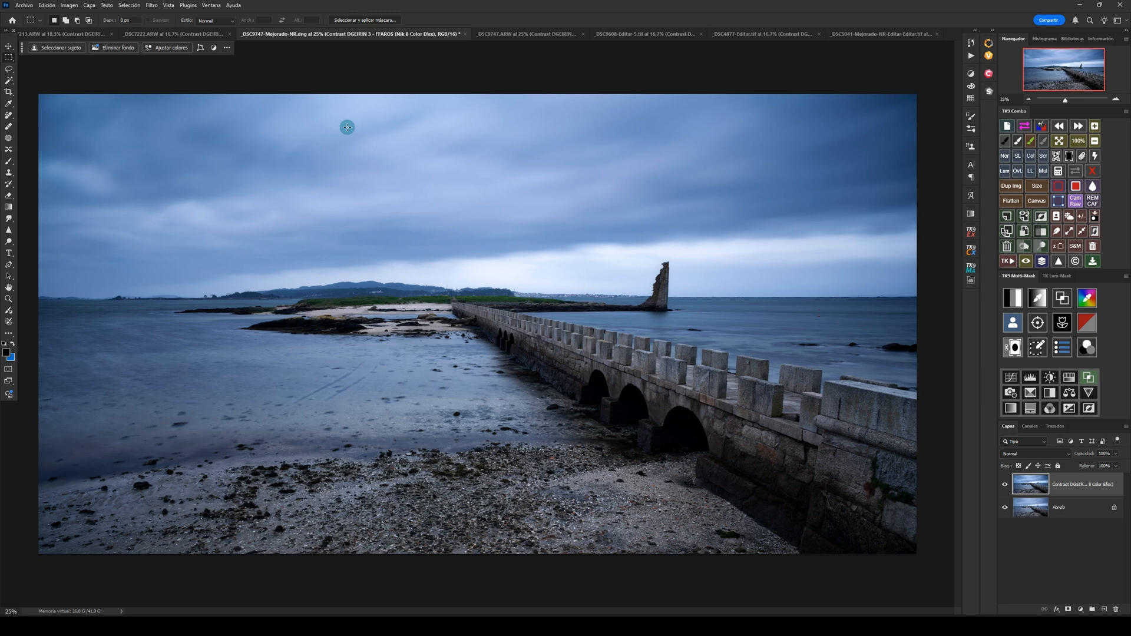
{"action": "left_click", "coordinate": [494, 34]}
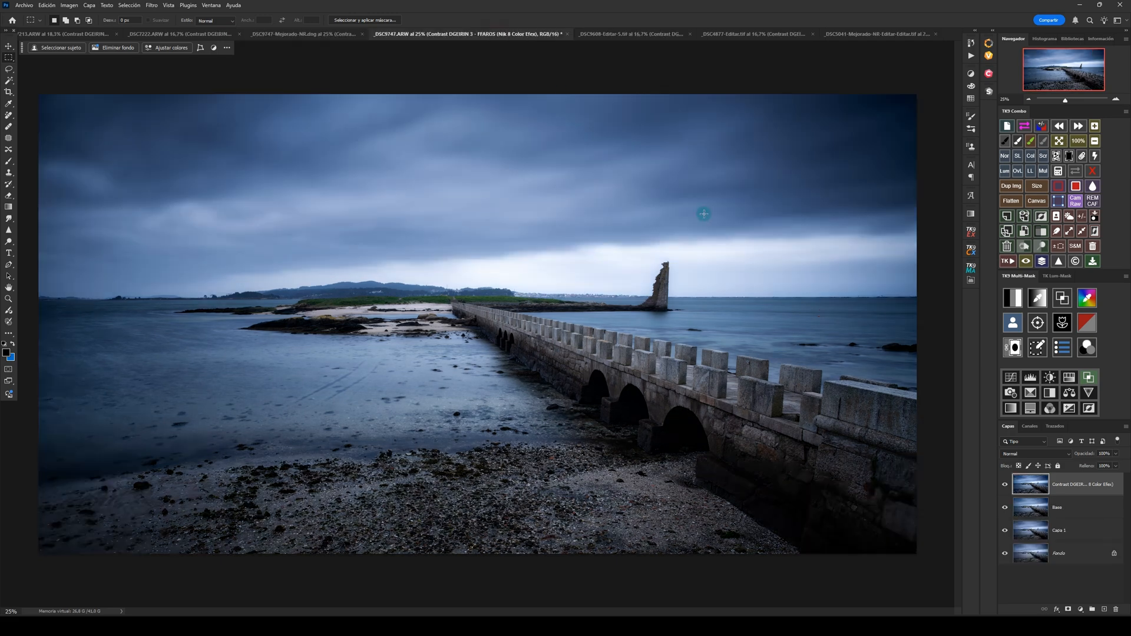
{"action": "left_click", "coordinate": [1006, 486]}
{"action": "left_click", "coordinate": [1006, 485]}
{"action": "left_click", "coordinate": [1005, 486]}
{"action": "left_click", "coordinate": [1006, 486]}
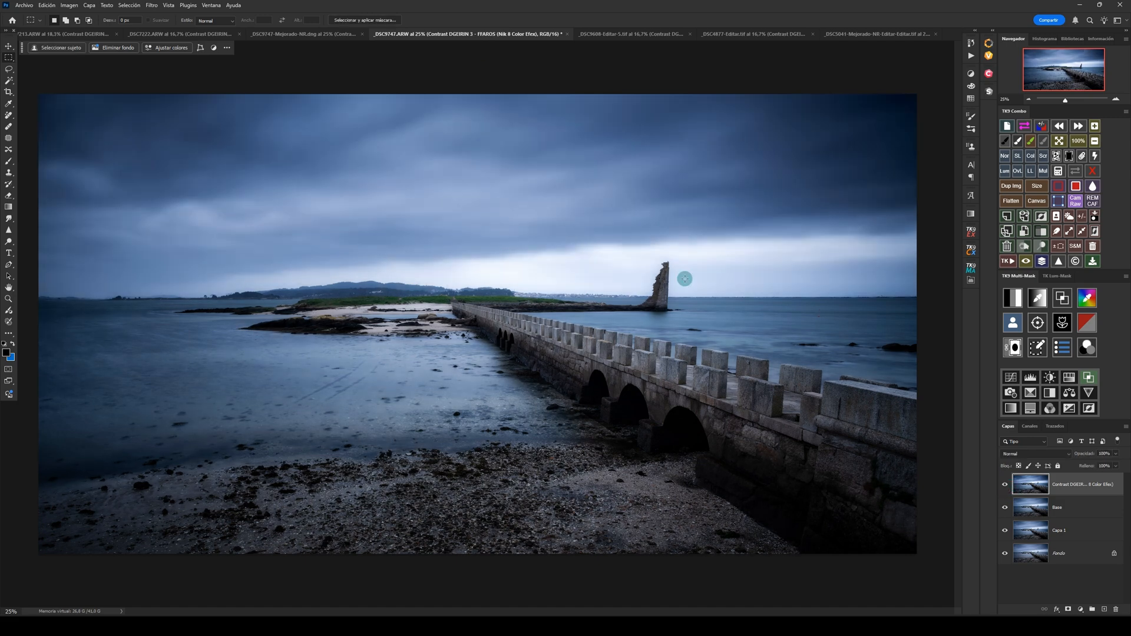
Step: Compare the boat photo with and without its uppermost Contrast DGEIRIN 3 layer and try reducing that layer's strength
{"action": "left_click", "coordinate": [626, 33]}
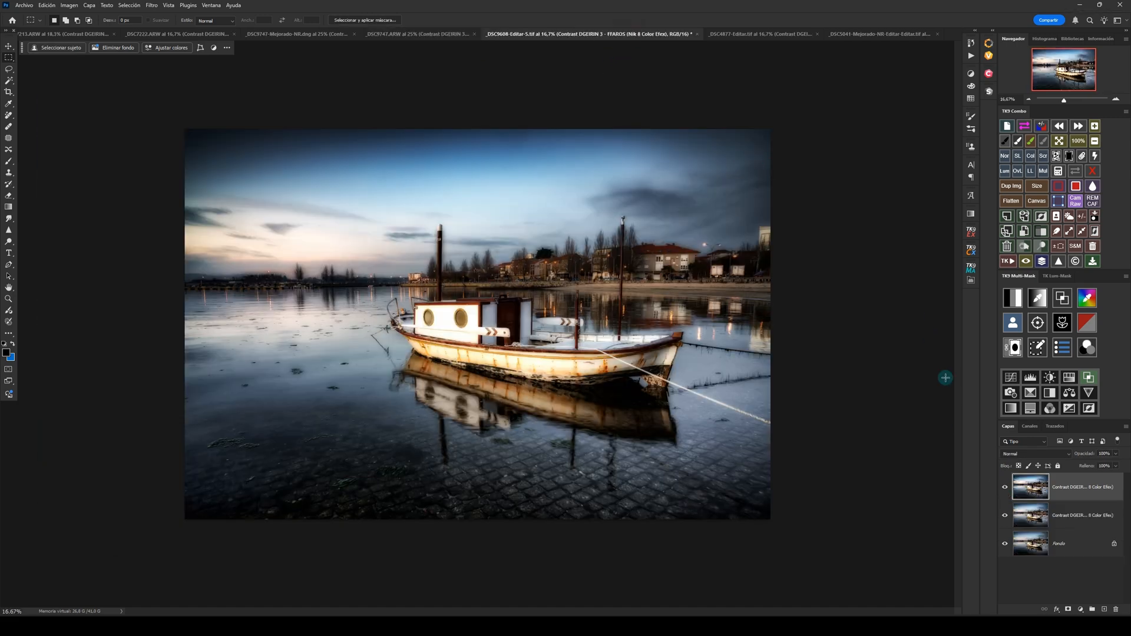
{"action": "left_click", "coordinate": [1002, 490]}
{"action": "left_click", "coordinate": [1003, 490]}
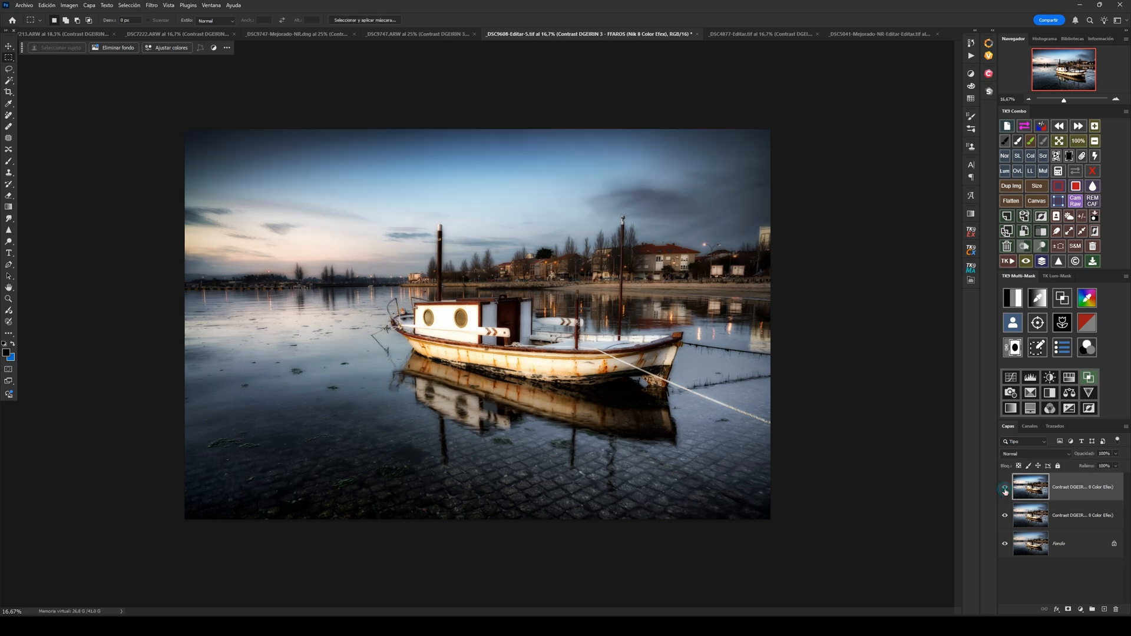
{"action": "left_click", "coordinate": [1116, 466]}
{"action": "left_click_drag", "start_coordinate": [1103, 469], "coordinate": [1096, 470]}
Step: Switch to the stone chapel photo and compare it with and without its Contrast DGEIRIN 3 layer
{"action": "key", "text": "ctrl+Tab"}
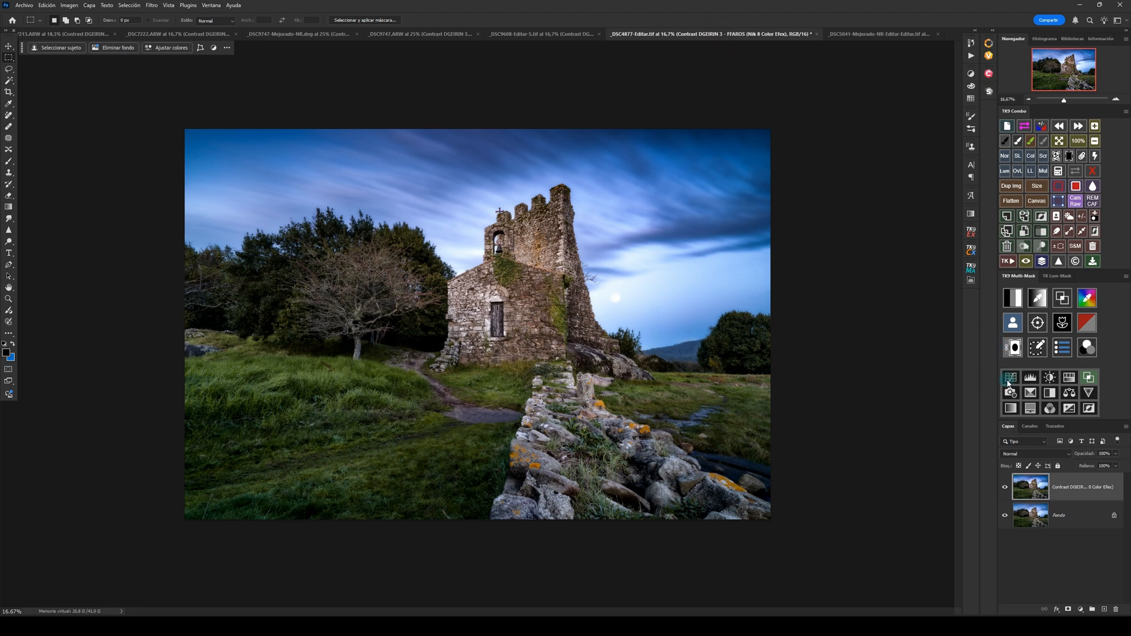
{"action": "left_click", "coordinate": [1005, 487]}
{"action": "left_click", "coordinate": [1006, 487]}
{"action": "left_click", "coordinate": [1007, 488]}
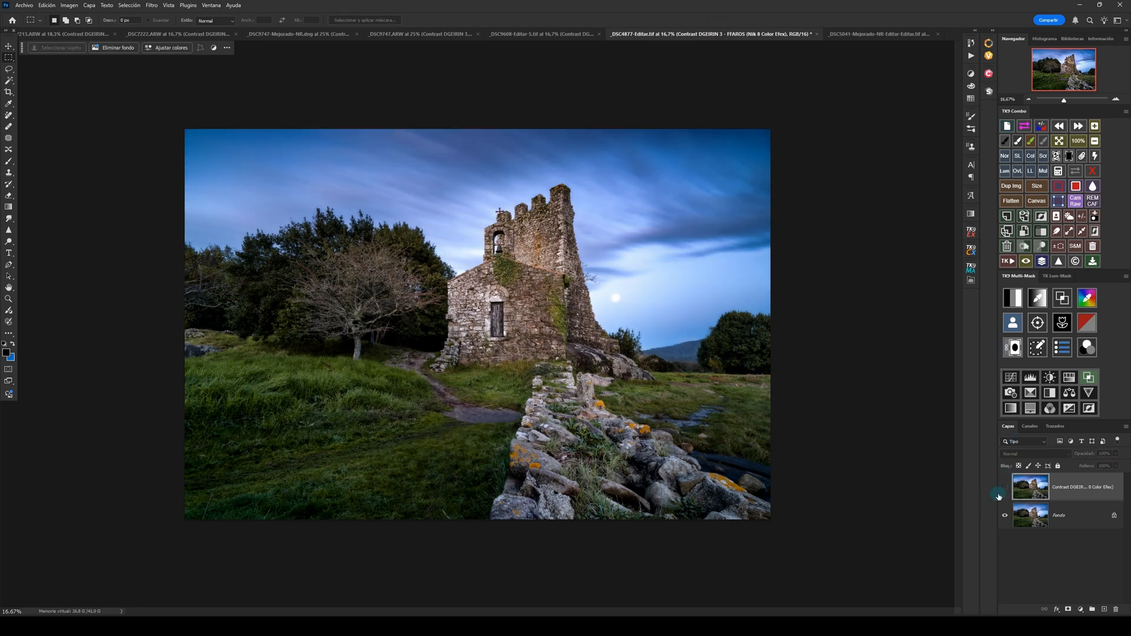
{"action": "left_click", "coordinate": [1004, 489]}
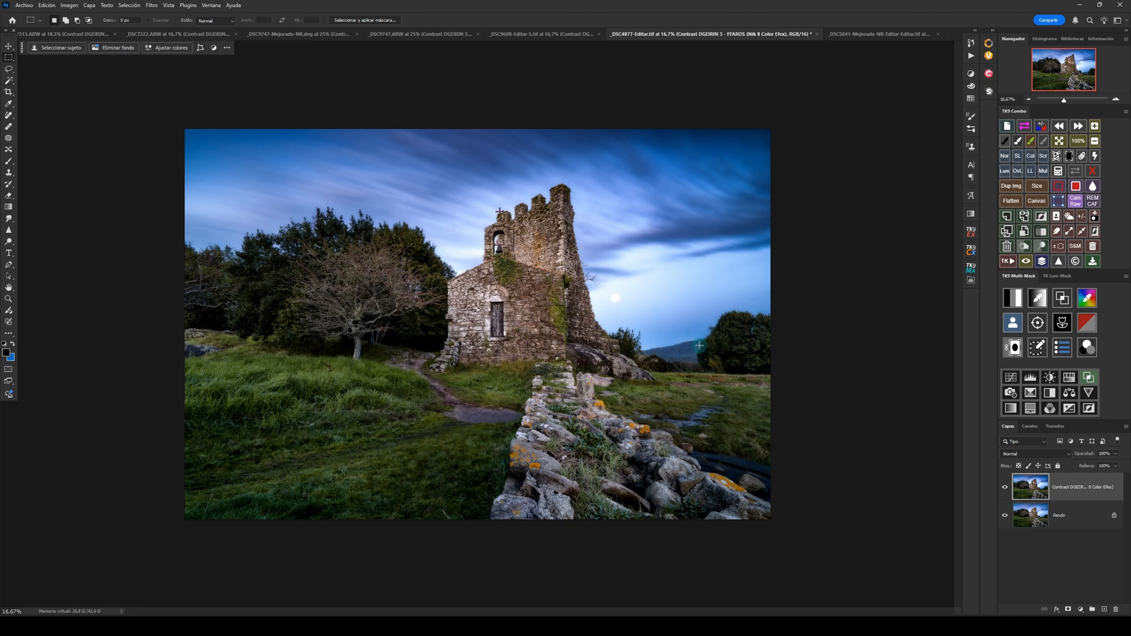
Step: Switch to the lighthouse photo and add a Blanco y negro adjustment layer with its default values
{"action": "left_click", "coordinate": [849, 35]}
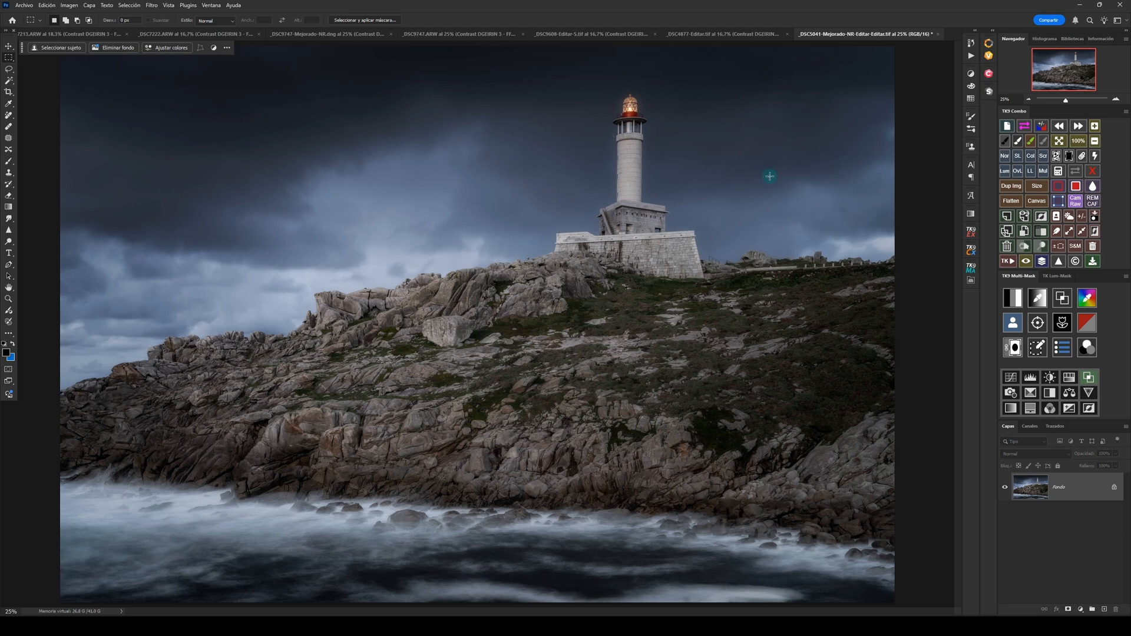
{"action": "scroll", "coordinate": [770, 175], "scroll_direction": "down", "scroll_amount": 1}
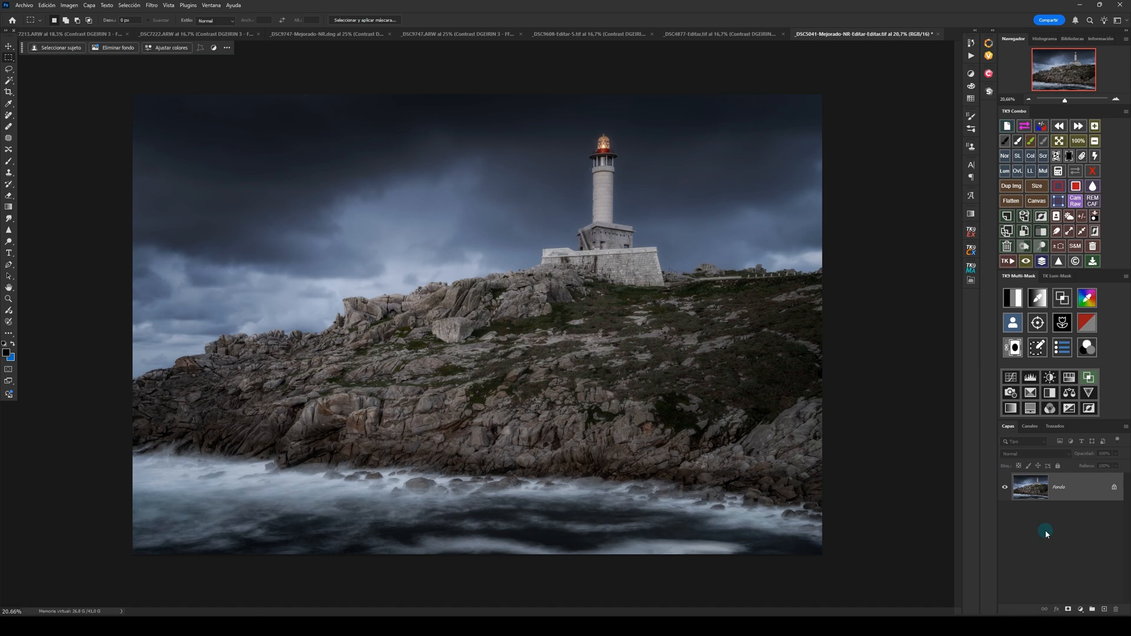
{"action": "left_click", "coordinate": [1081, 610]}
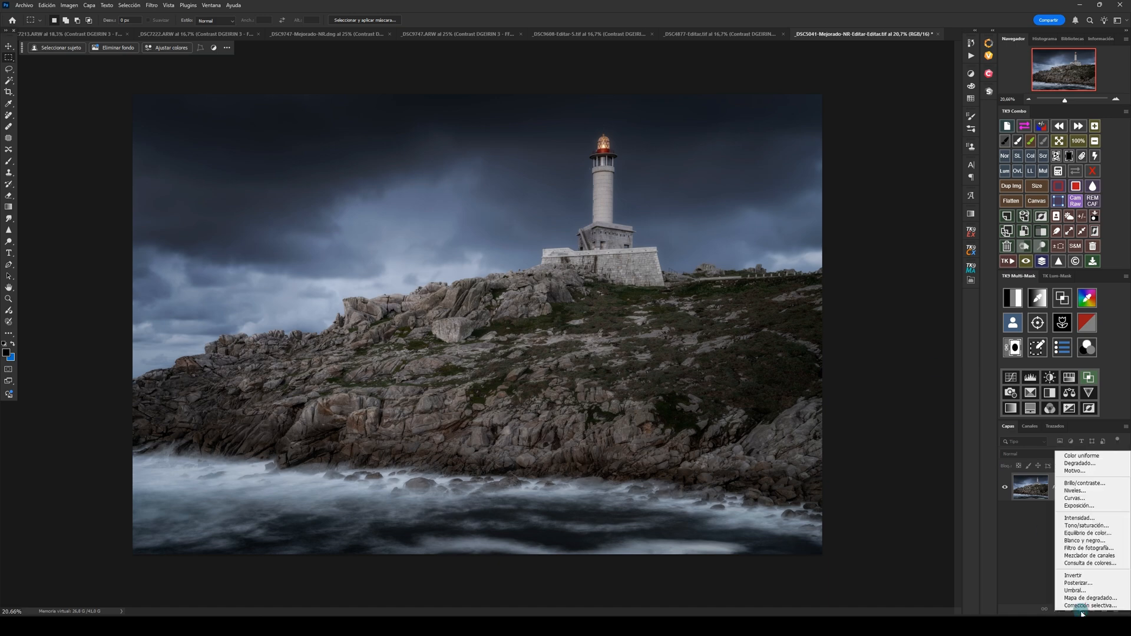
{"action": "left_click", "coordinate": [1081, 540]}
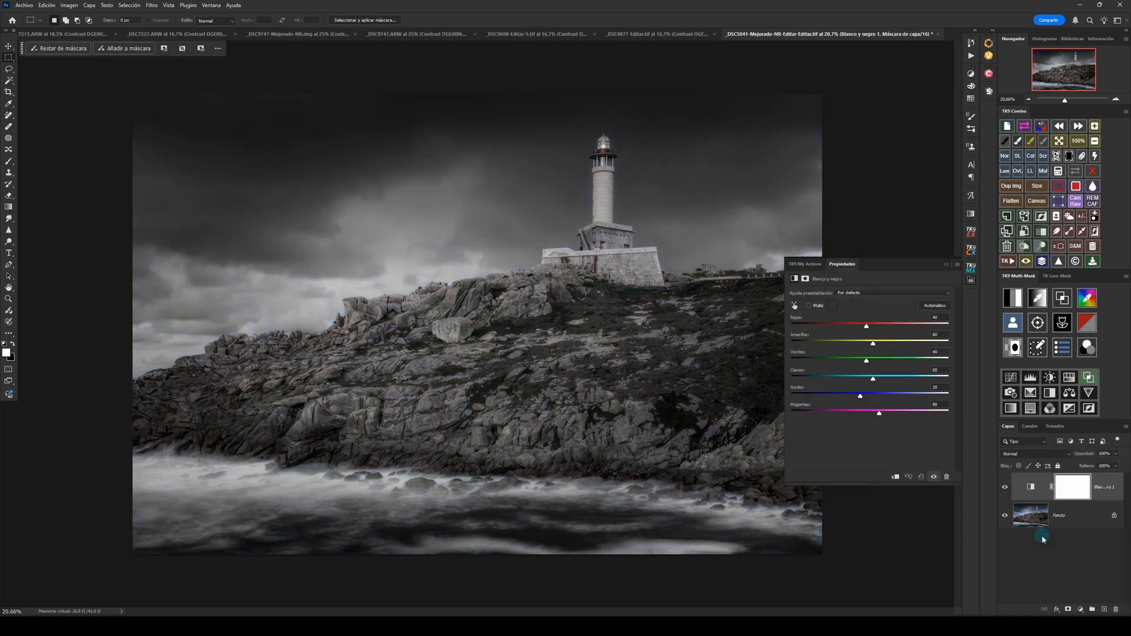
{"action": "left_click", "coordinate": [946, 265]}
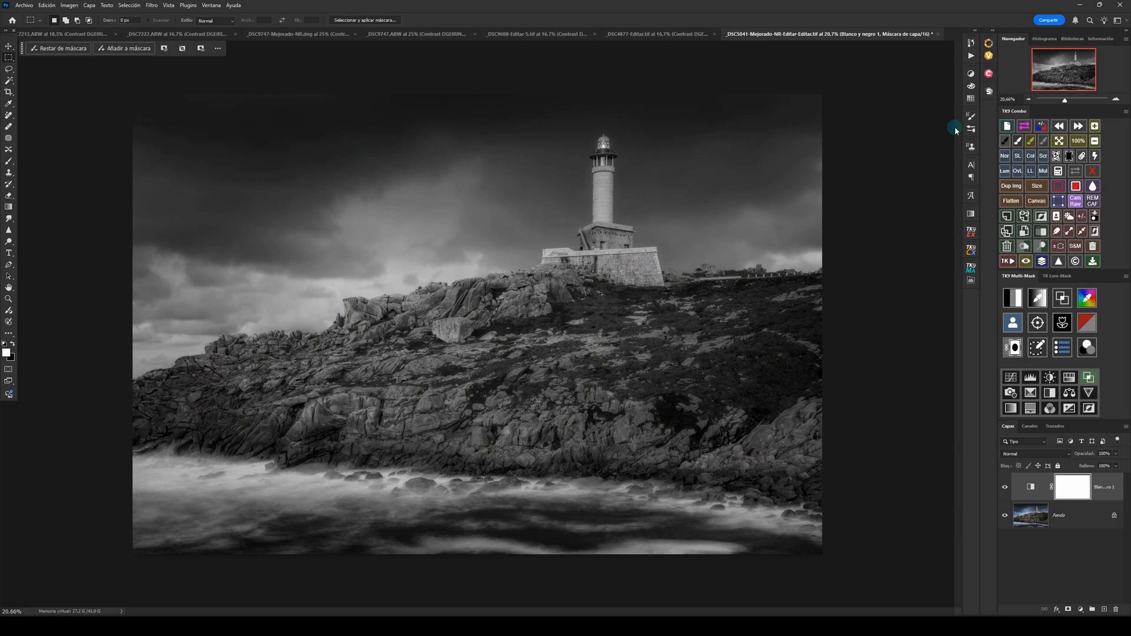
Step: Open the black-and-white lighthouse photo in Nik 8 Color Efex without masks and choose the Contrast DGEIRIN 3 - FFAROS preset
{"action": "left_click", "coordinate": [989, 78]}
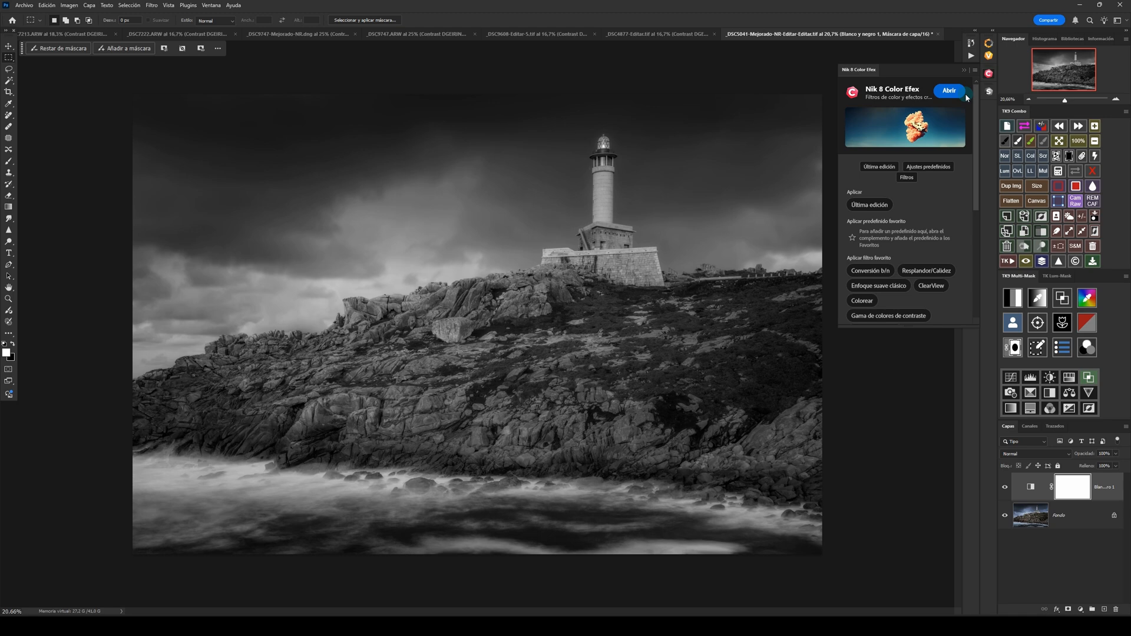
{"action": "left_click", "coordinate": [963, 92]}
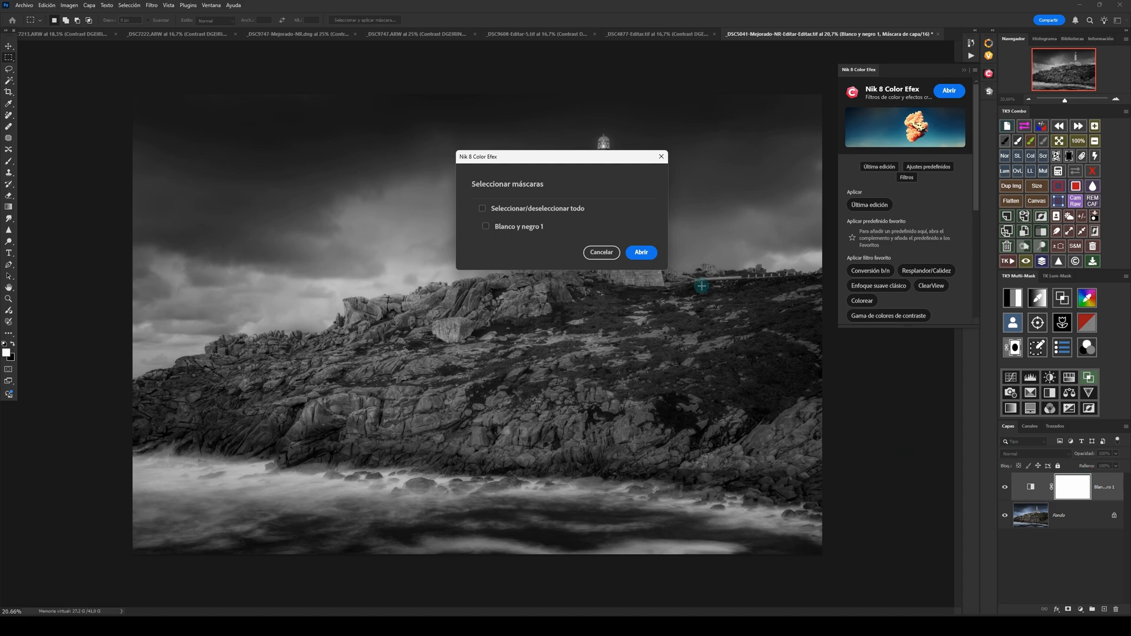
{"action": "left_click", "coordinate": [641, 252]}
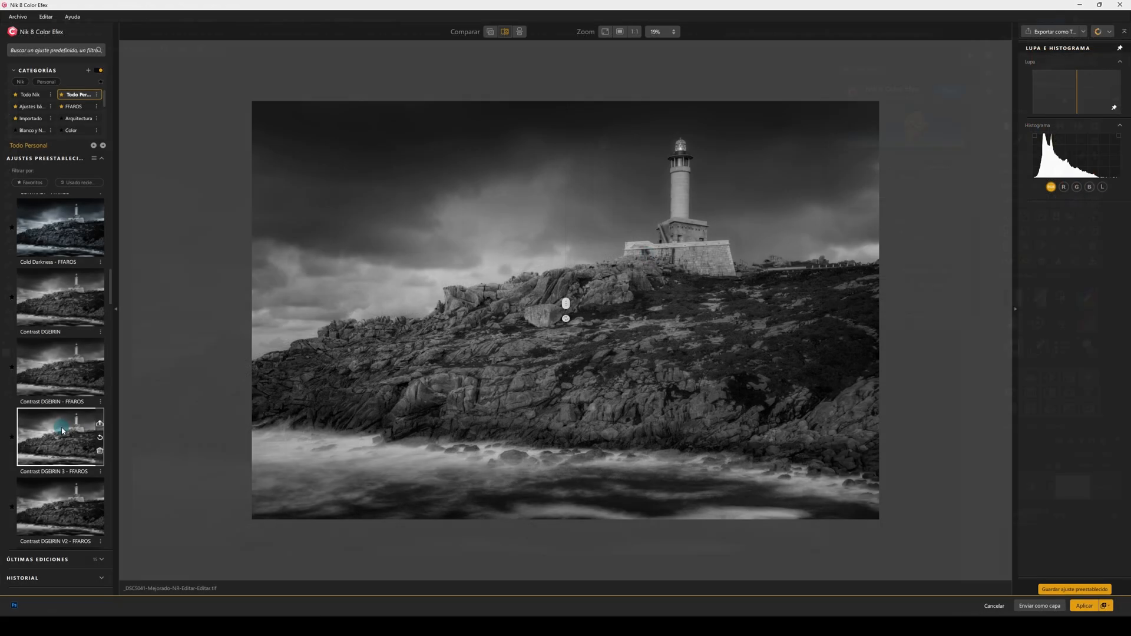
{"action": "left_click", "coordinate": [64, 436]}
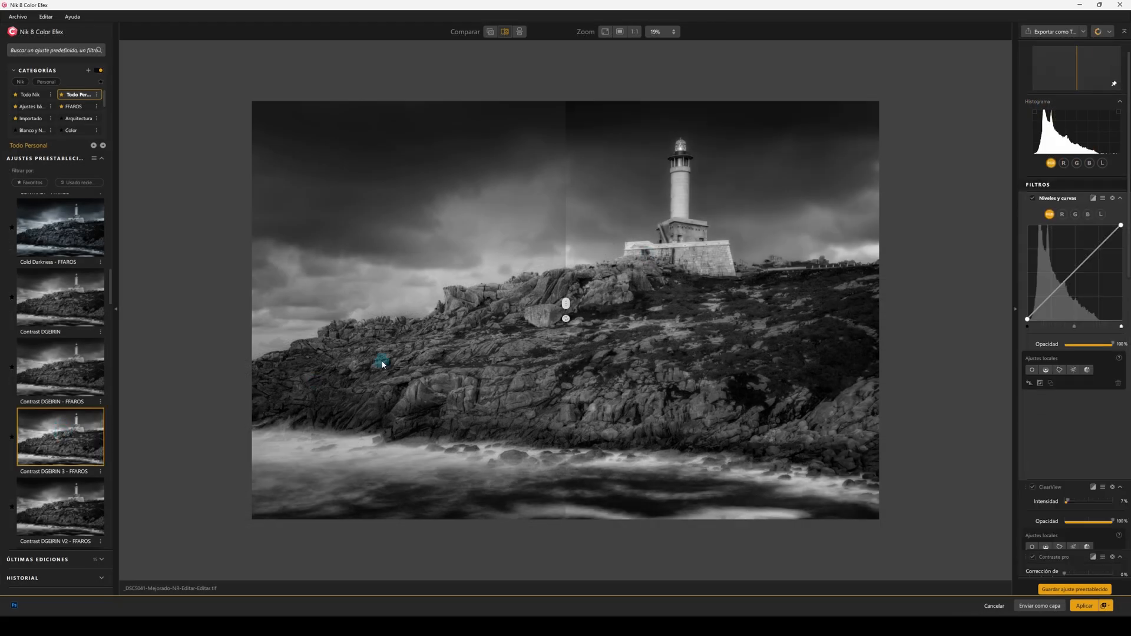
Step: Compare the lighthouse photo before and after the preset in split view, and apply the preset to the Photoshop document
{"action": "left_click_drag", "start_coordinate": [566, 304], "coordinate": [149, 340]}
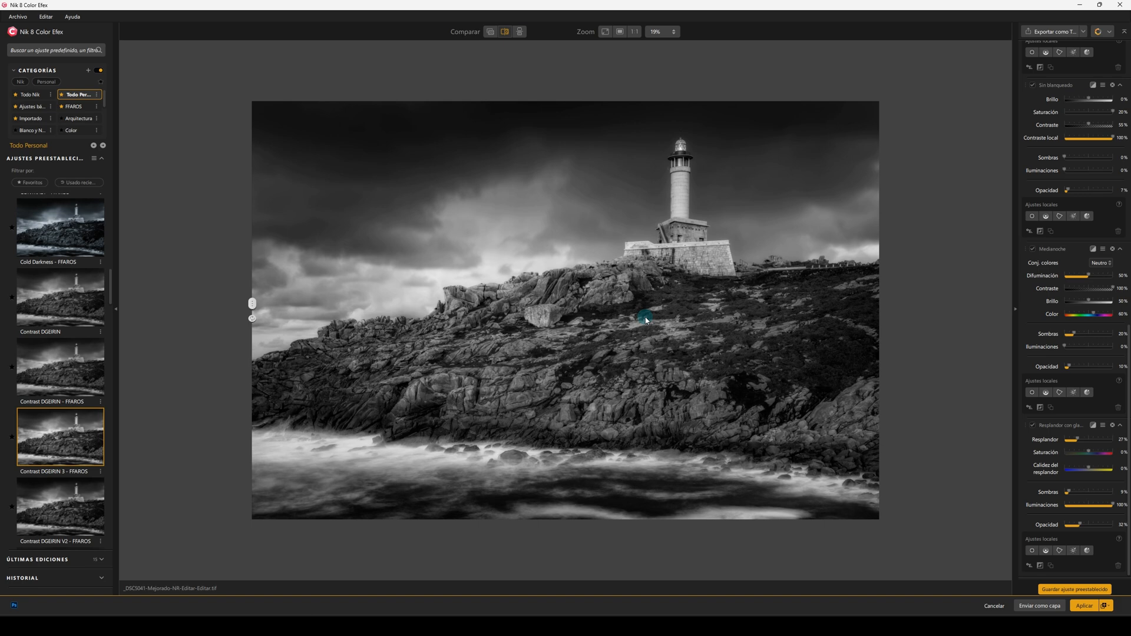
{"action": "left_click_drag", "start_coordinate": [255, 308], "coordinate": [594, 311]}
{"action": "left_click_drag", "start_coordinate": [916, 342], "coordinate": [195, 274]}
{"action": "left_click", "coordinate": [1082, 610]}
Step: Try the Luz suave blend mode on the lighthouse photo's Contrast DGEIRIN 3 layer with opacity lowered to 34%
{"action": "left_click", "coordinate": [1115, 455]}
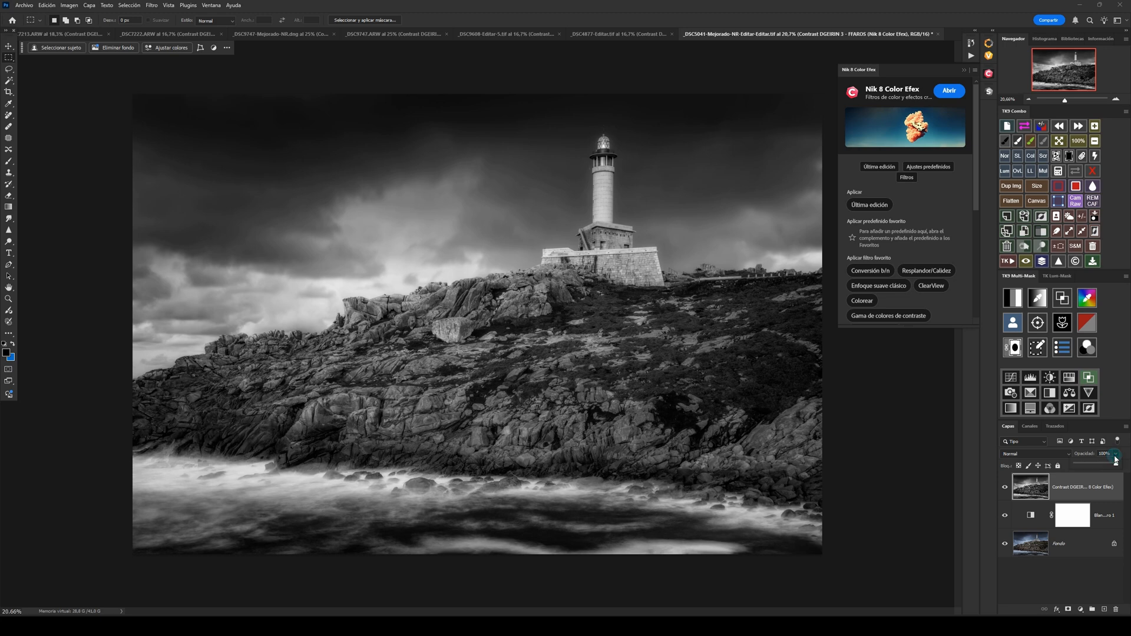
{"action": "mouse_move", "coordinate": [1120, 466]}
{"action": "left_mouse_down"}
{"action": "mouse_move", "coordinate": [1102, 468]}
{"action": "mouse_move", "coordinate": [1120, 469]}
{"action": "left_mouse_up"}
{"action": "left_click", "coordinate": [1046, 456]}
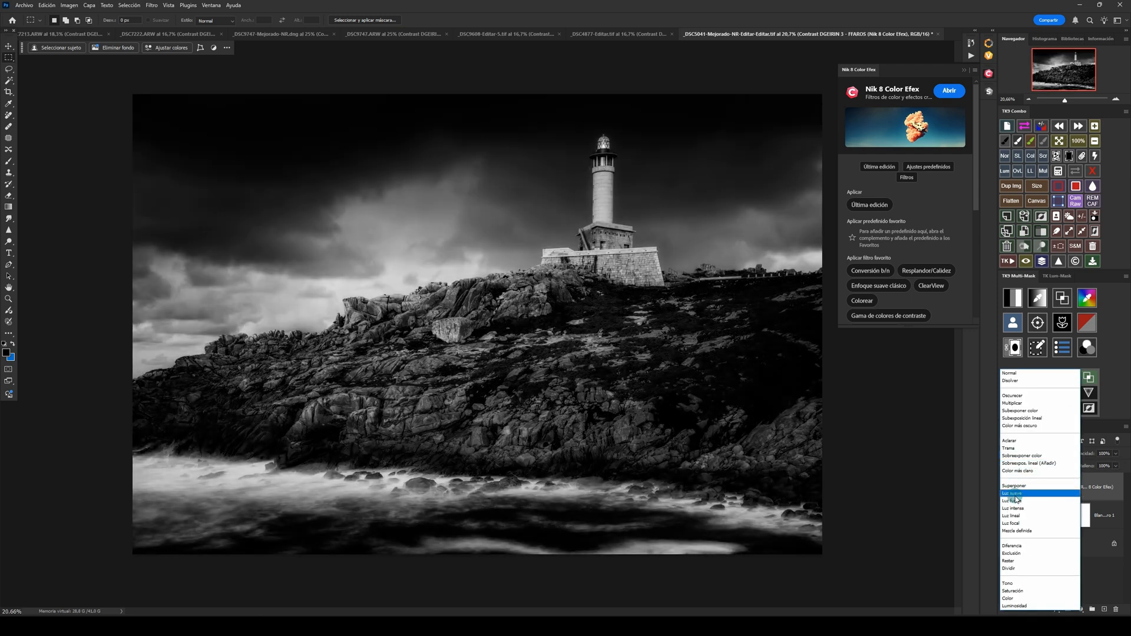
{"action": "left_click", "coordinate": [1014, 494]}
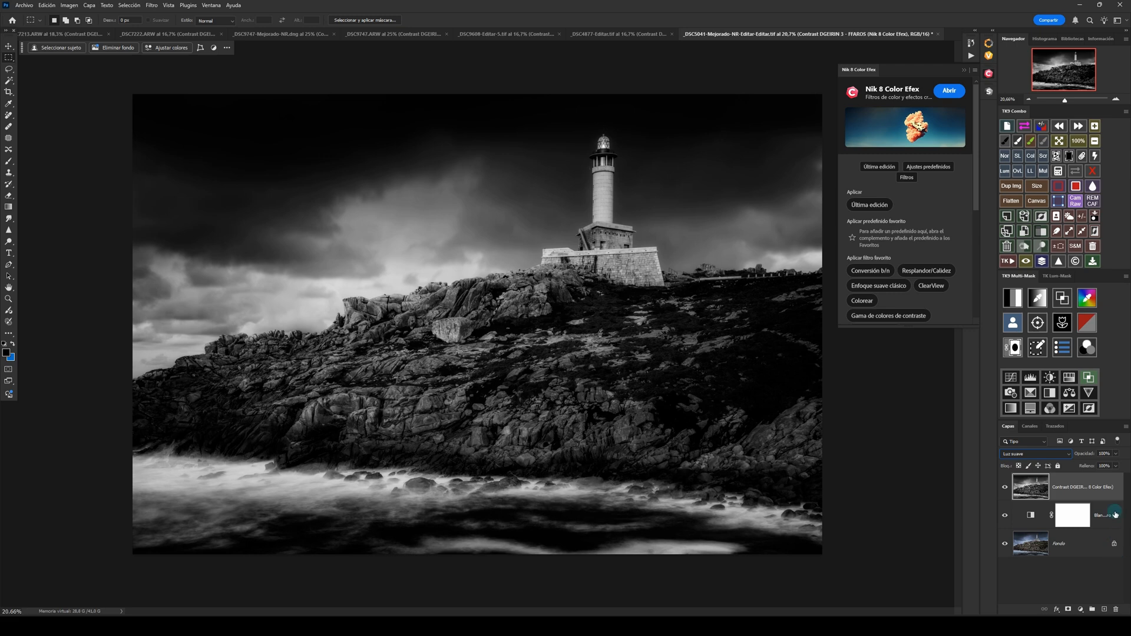
{"action": "left_click", "coordinate": [1114, 455]}
{"action": "mouse_move", "coordinate": [1113, 460]}
{"action": "left_mouse_down"}
{"action": "mouse_move", "coordinate": [1085, 464]}
{"action": "mouse_move", "coordinate": [1096, 464]}
{"action": "left_mouse_up"}
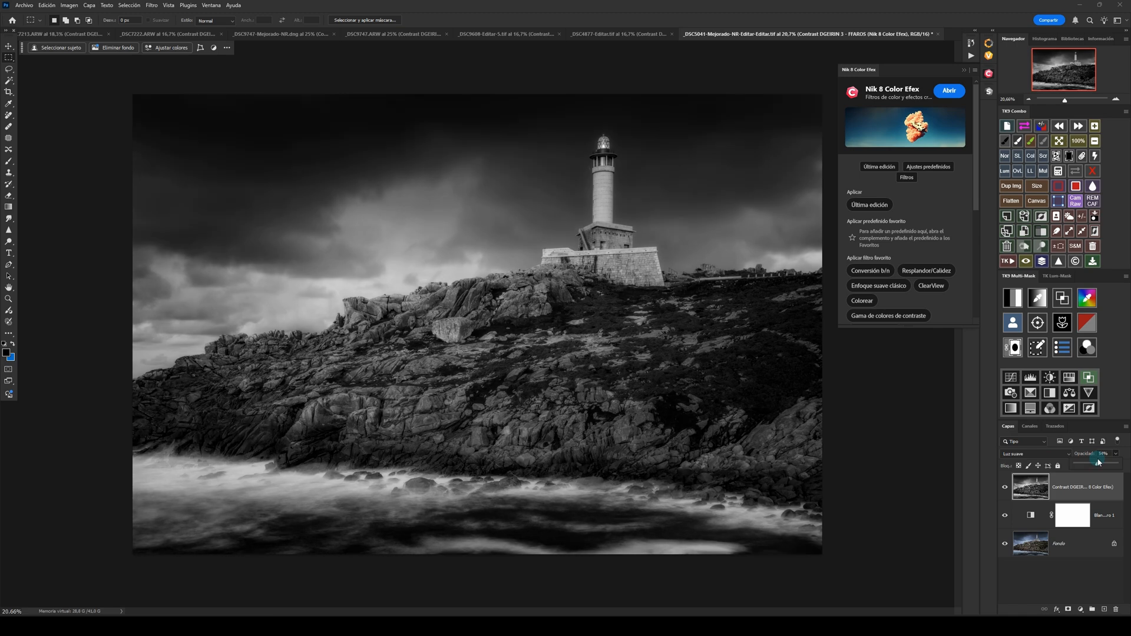
Step: Set the Contrast DGEIRIN 3 layer's blend mode to Normal and its opacity to 82%, and close the Nik 8 Color Efex panel
{"action": "left_click", "coordinate": [1005, 455]}
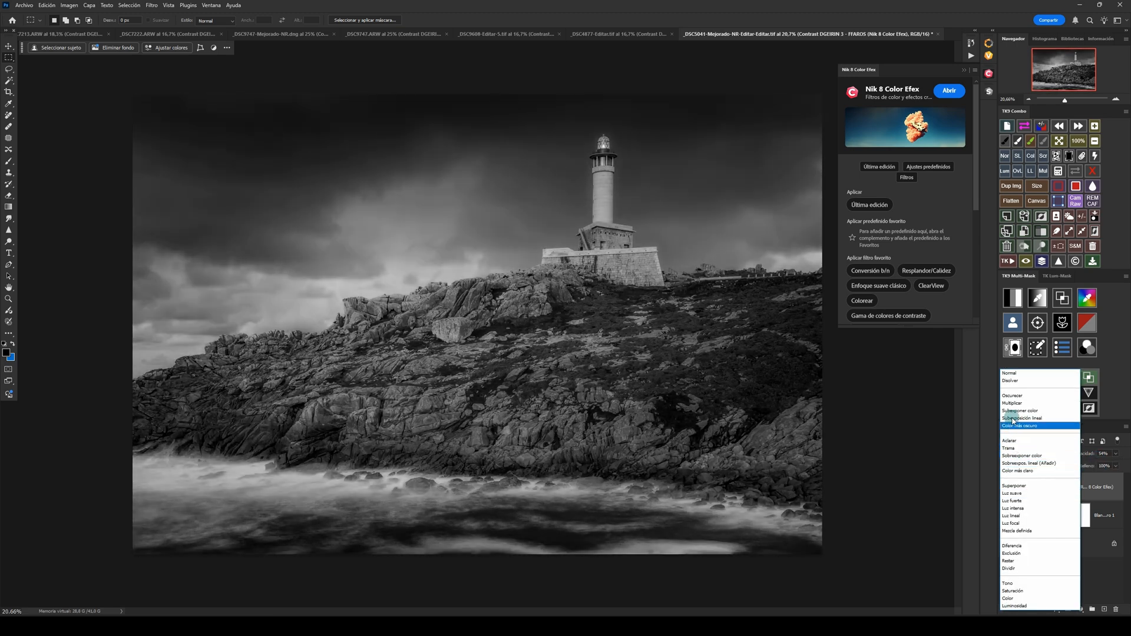
{"action": "left_click", "coordinate": [1009, 373]}
{"action": "left_click", "coordinate": [1115, 453]}
{"action": "left_click_drag", "start_coordinate": [1097, 464], "coordinate": [1118, 466]}
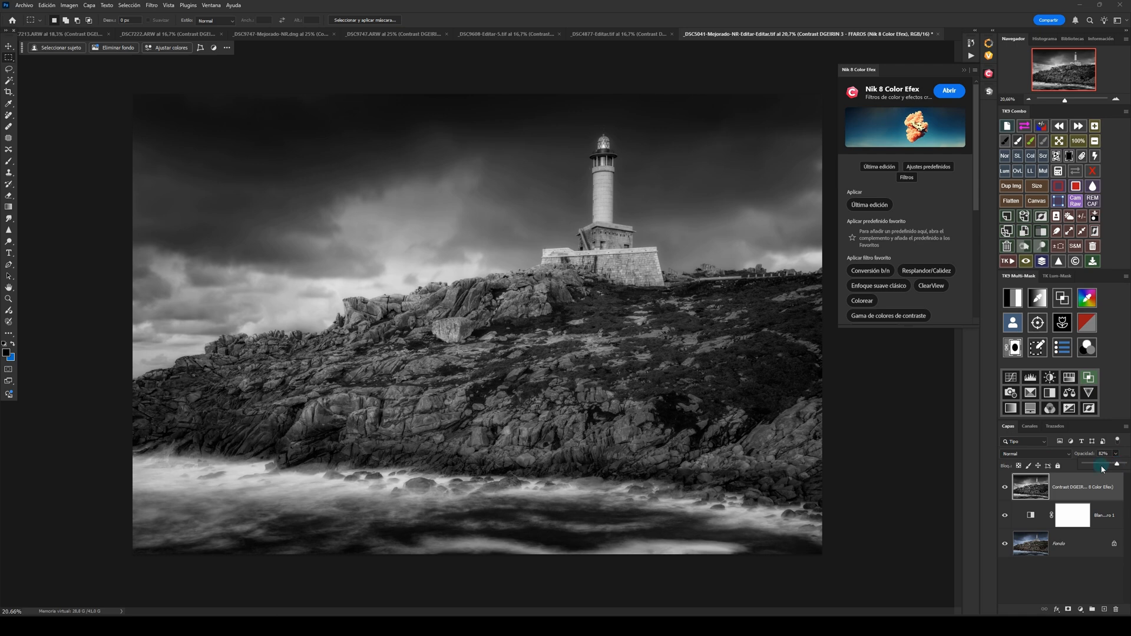
{"action": "left_click", "coordinate": [963, 70]}
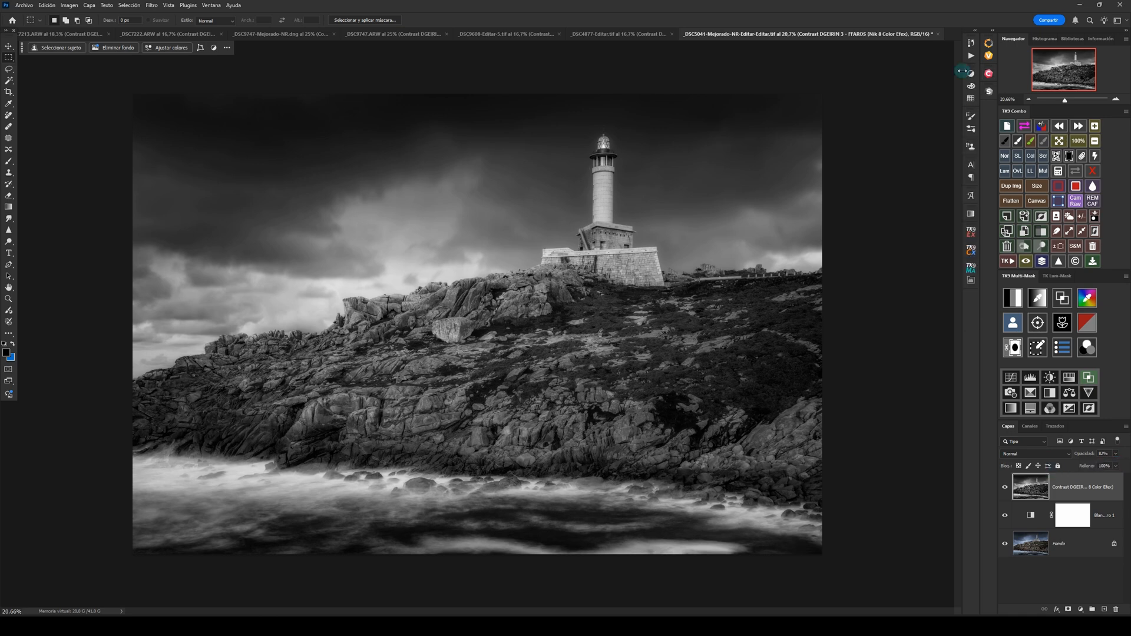